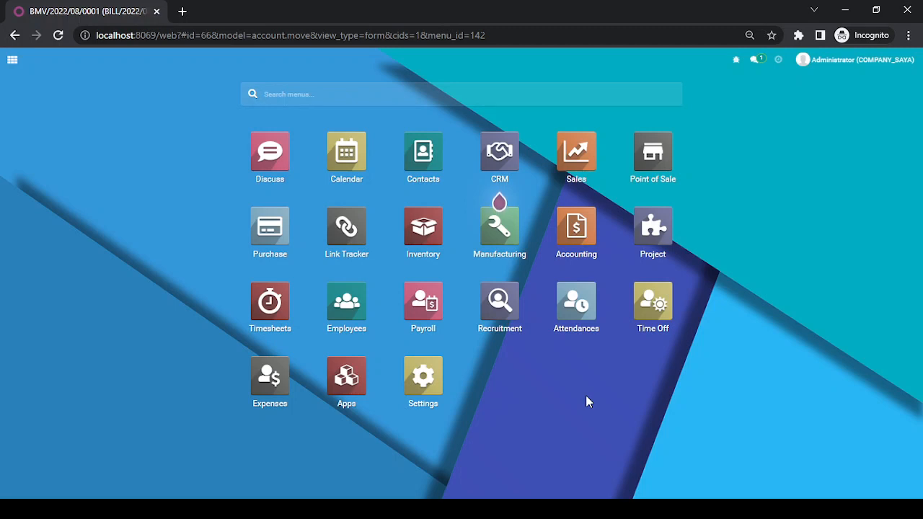
Open the Companies list under Settings > Users & Companies.
{"action": "left_click", "coordinate": [423, 376]}
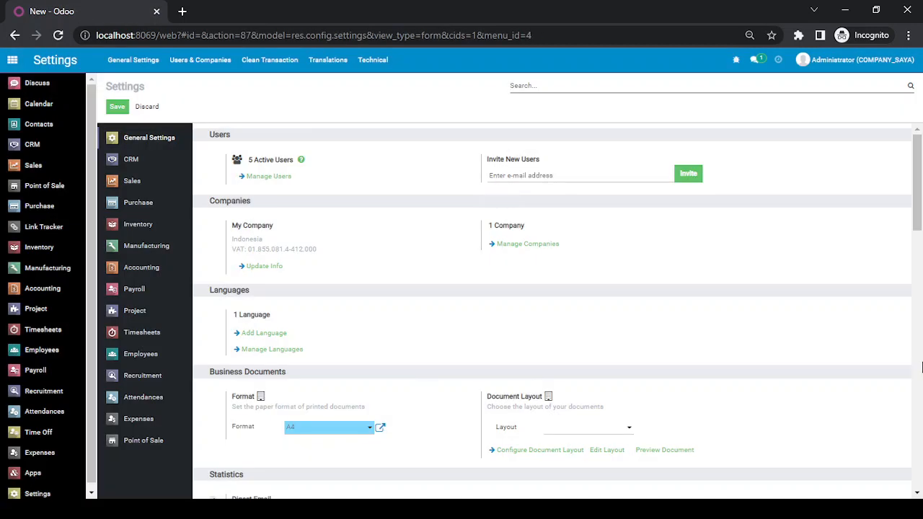
{"action": "left_click", "coordinate": [181, 65]}
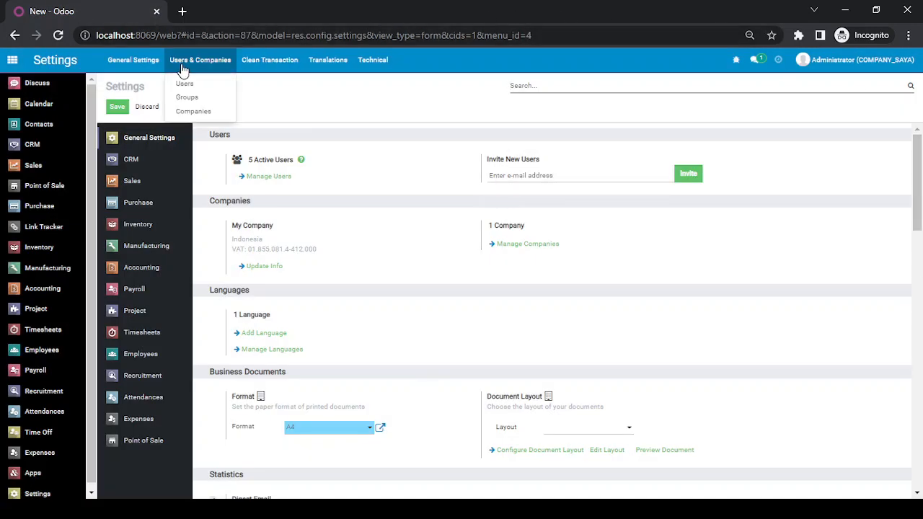
{"action": "left_click", "coordinate": [193, 112]}
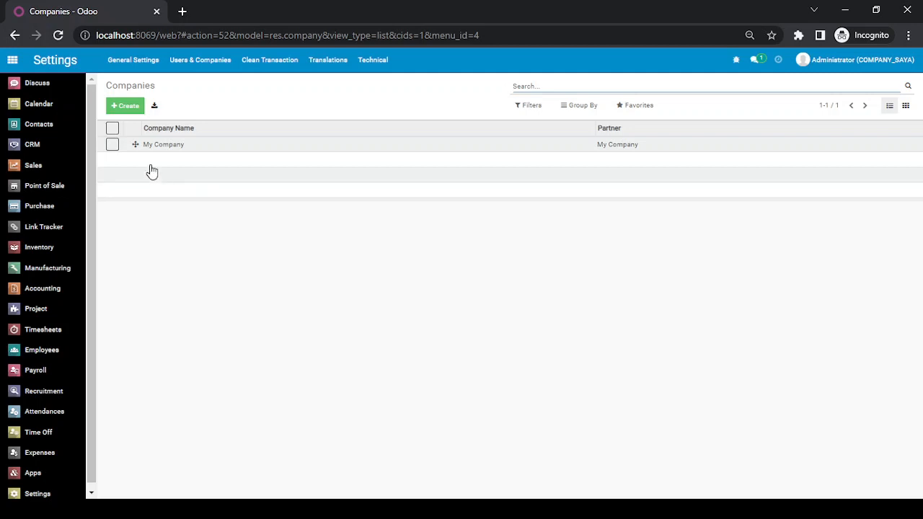
Create the company 'PT. Anak A' with My Company as parent company and save it.
{"action": "left_click", "coordinate": [128, 108]}
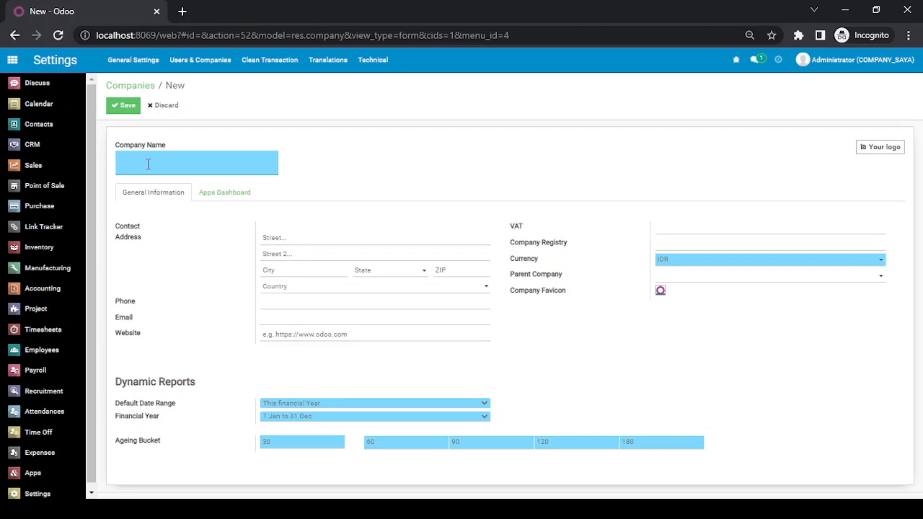
{"action": "type", "text": "PT. a"}
{"action": "key", "text": "BackSpace"}
{"action": "type", "text": "a"}
{"action": "key", "text": "BackSpace"}
{"action": "type", "text": "Aanak"}
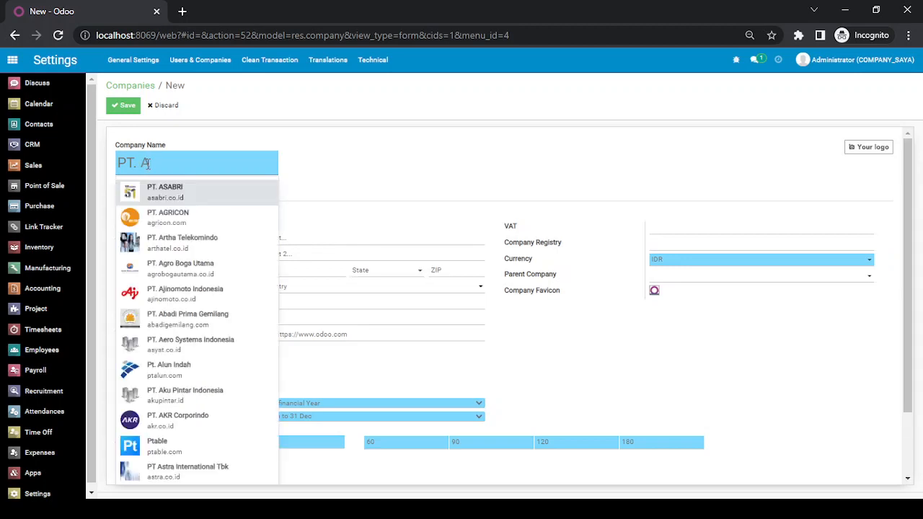
{"action": "key", "text": "BackSpace"}
{"action": "key", "text": "BackSpace"}
{"action": "key", "text": "BackSpace"}
{"action": "key", "text": "BackSpace"}
{"action": "key", "text": "BackSpace"}
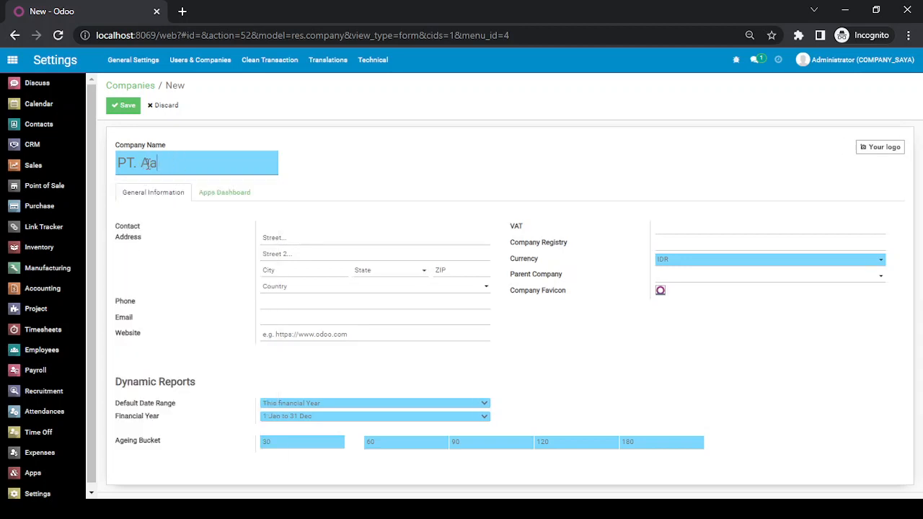
{"action": "type", "text": "nak A"}
{"action": "left_click", "coordinate": [694, 285]}
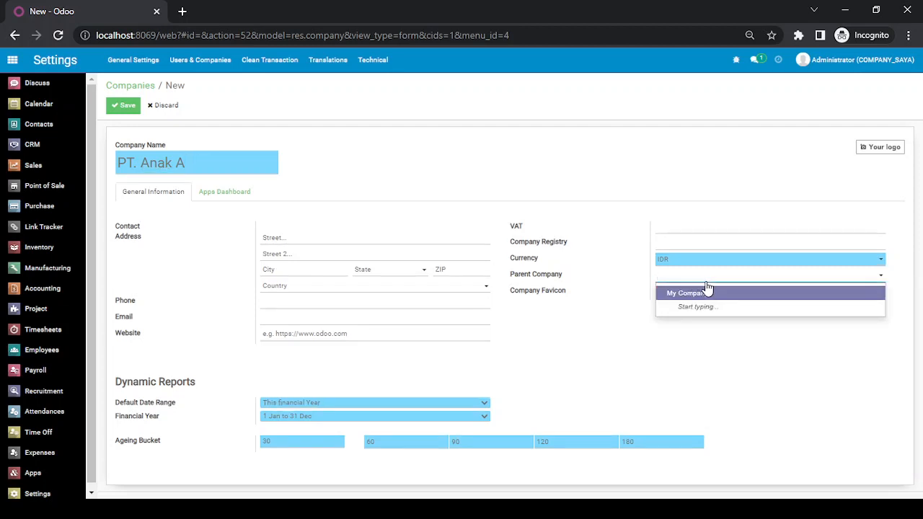
{"action": "left_click", "coordinate": [704, 296]}
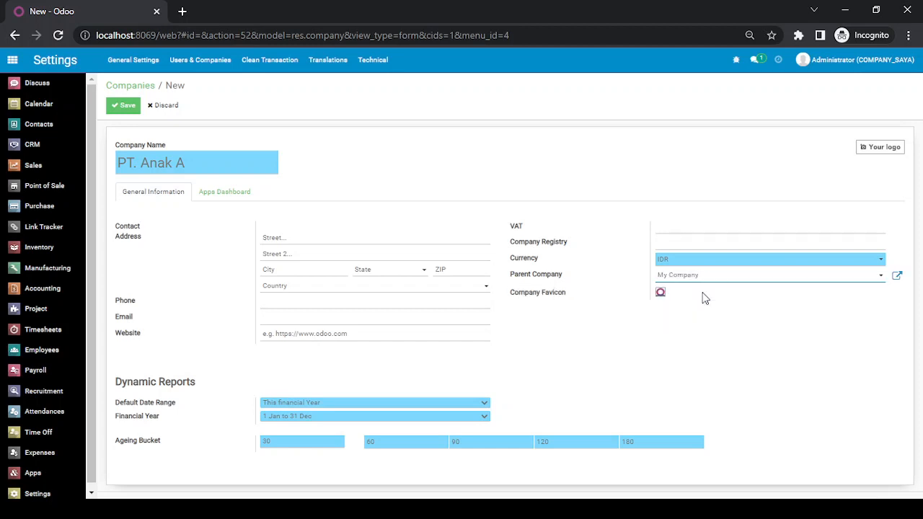
{"action": "left_click", "coordinate": [121, 106]}
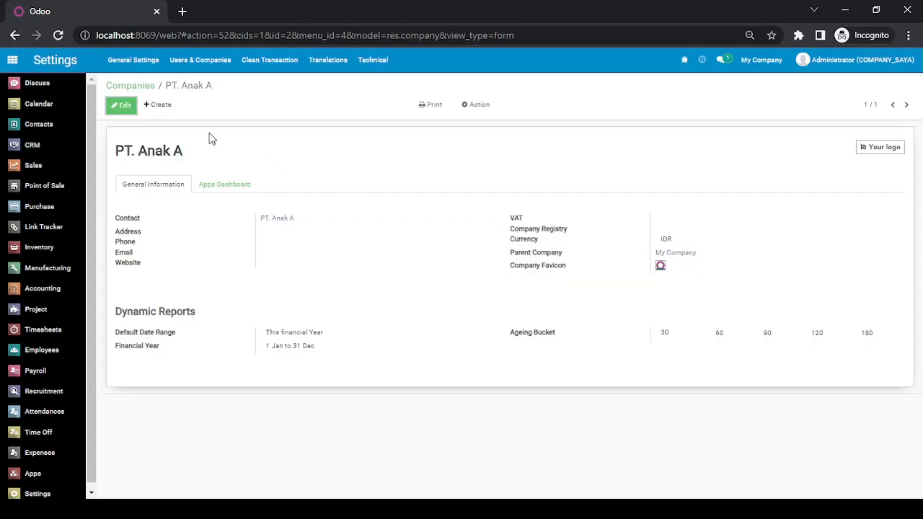
Create 'PT. Anak B' under parent My Company, save it, and return to the Companies list.
{"action": "left_click", "coordinate": [160, 107]}
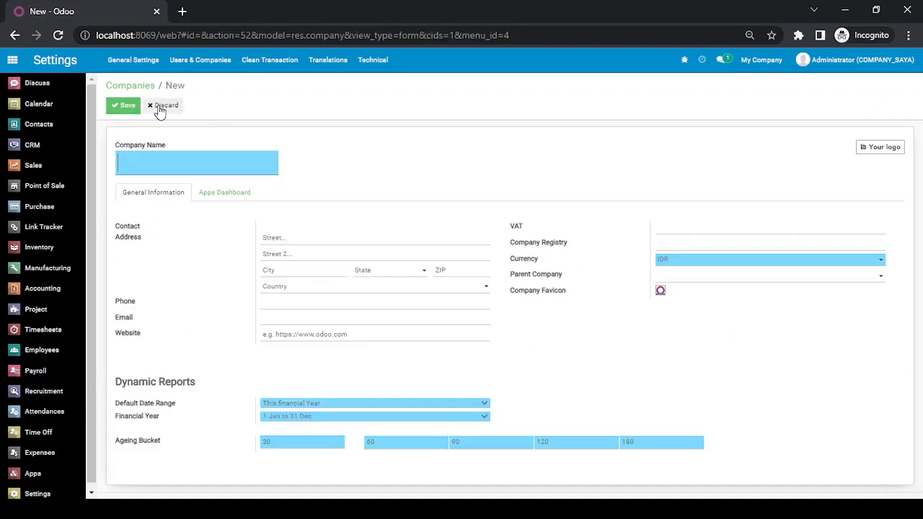
{"action": "type", "text": "p"}
{"action": "key", "text": "BackSpace"}
{"action": "type", "text": "P"}
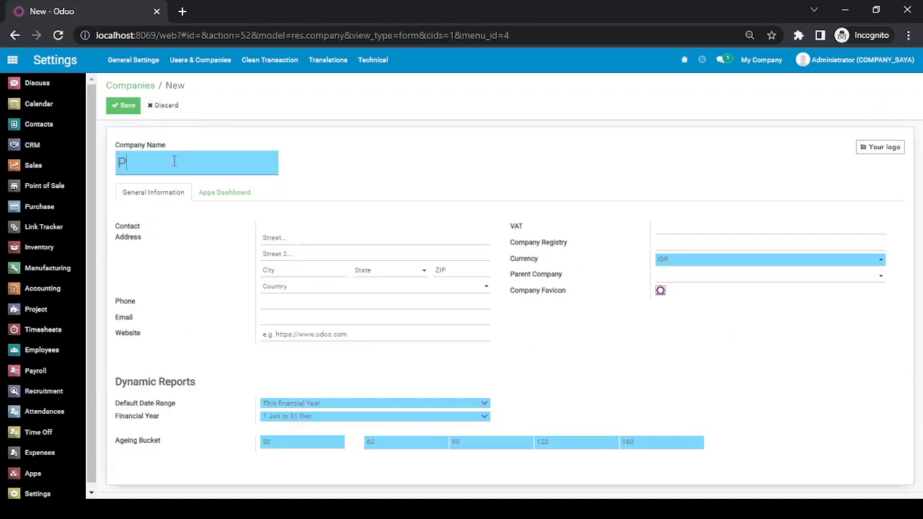
{"action": "type", "text": "T. ANA"}
{"action": "key", "text": "BackSpace"}
{"action": "key", "text": "BackSpace"}
{"action": "type", "text": "naka"}
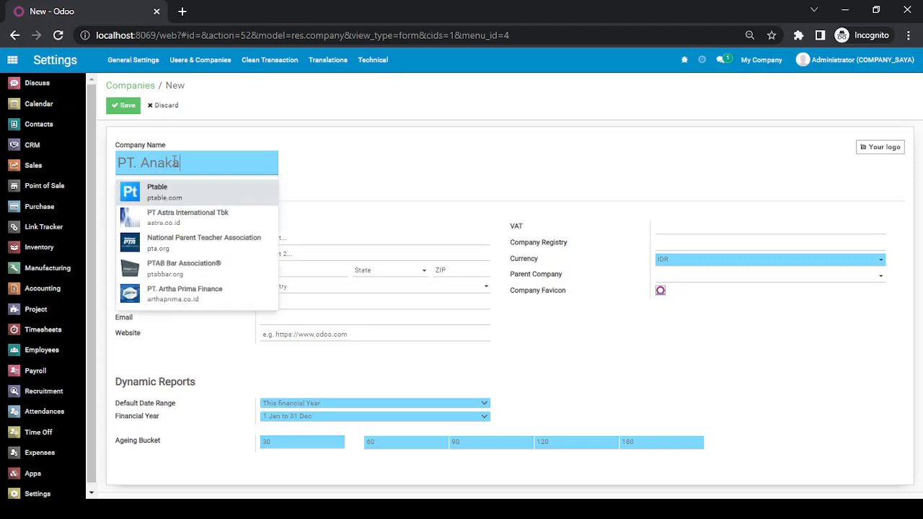
{"action": "key", "text": "BackSpace"}
{"action": "key", "text": "BackSpace"}
{"action": "type", "text": "B"}
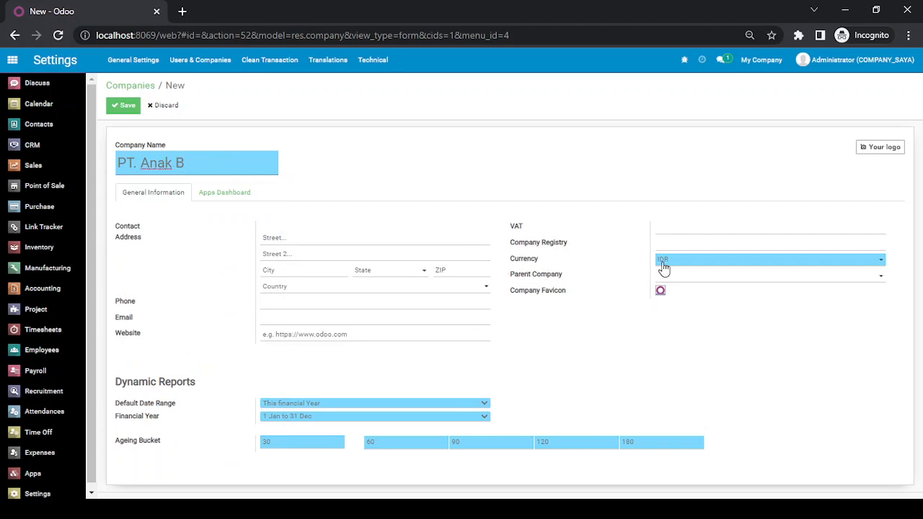
{"action": "left_click", "coordinate": [682, 285]}
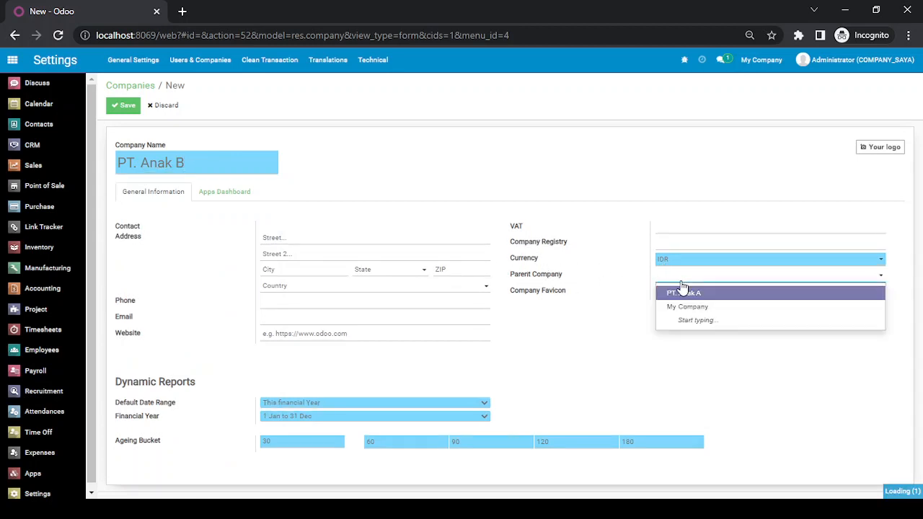
{"action": "left_click", "coordinate": [682, 310]}
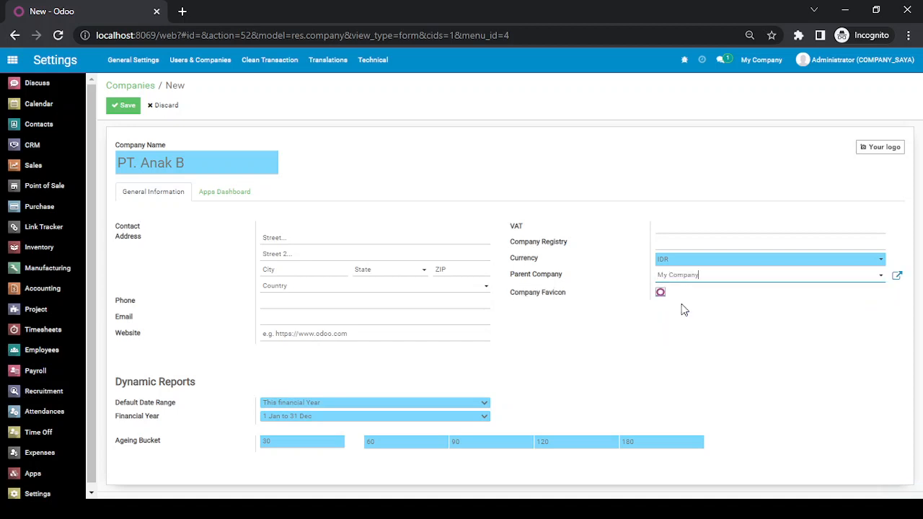
{"action": "left_click", "coordinate": [126, 106]}
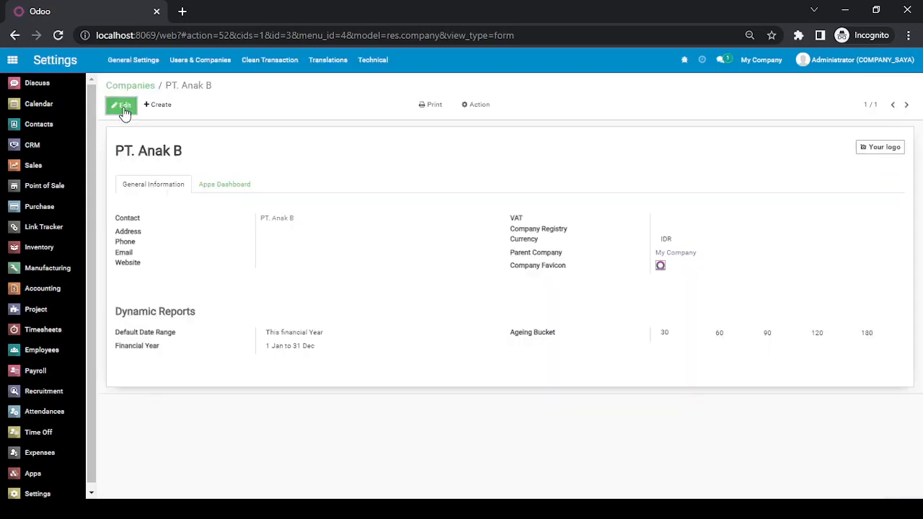
{"action": "left_click", "coordinate": [138, 85]}
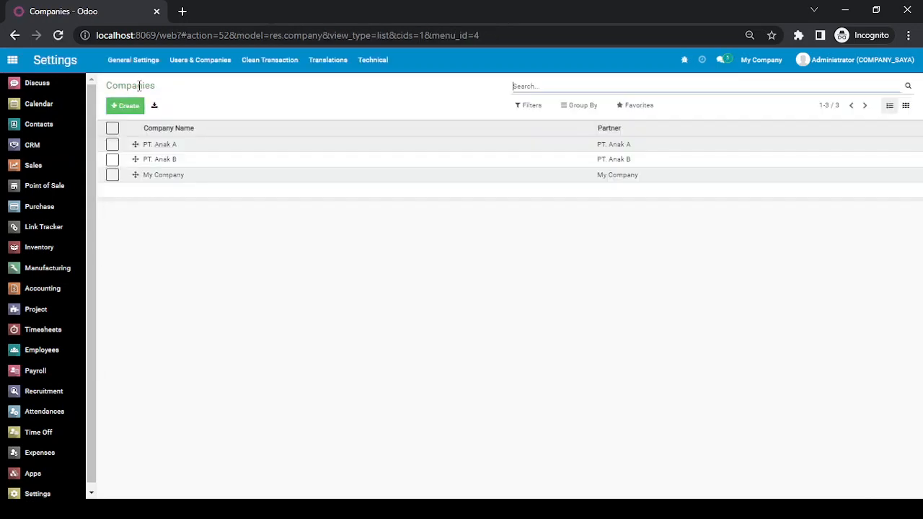
Switch the active company to PT. Anak A and open the Accounting app.
{"action": "left_click", "coordinate": [186, 148]}
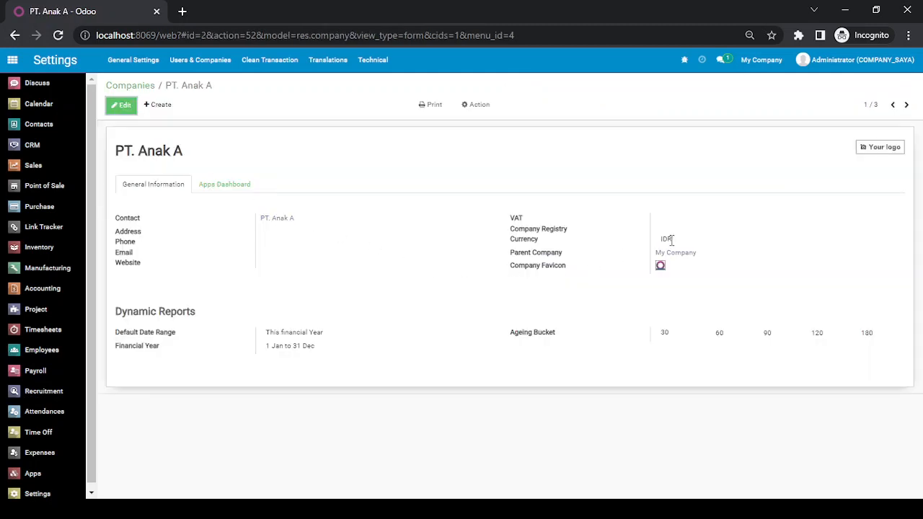
{"action": "left_click", "coordinate": [906, 105]}
{"action": "left_click", "coordinate": [763, 60]}
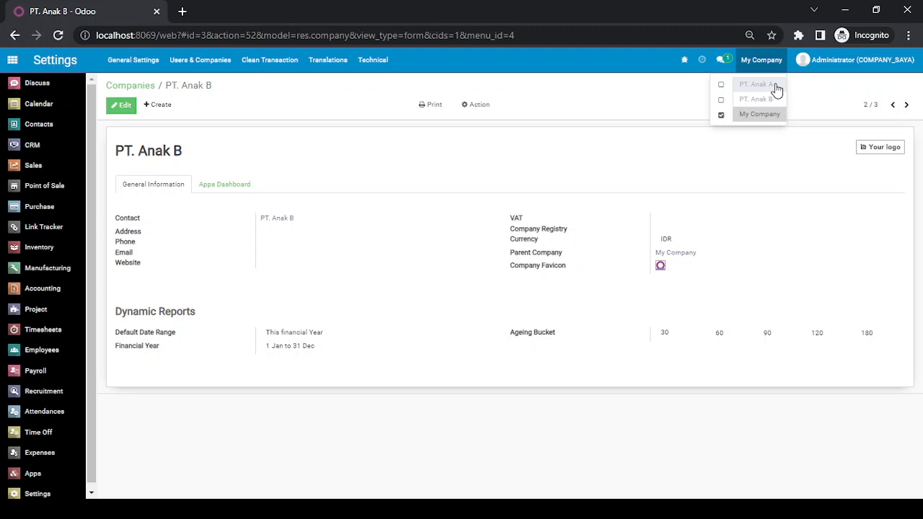
{"action": "left_click", "coordinate": [775, 85]}
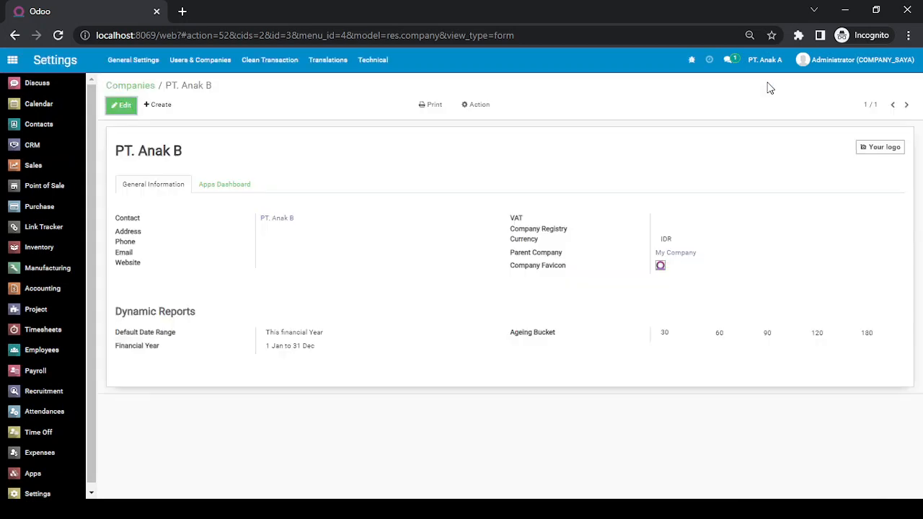
{"action": "left_click", "coordinate": [765, 60]}
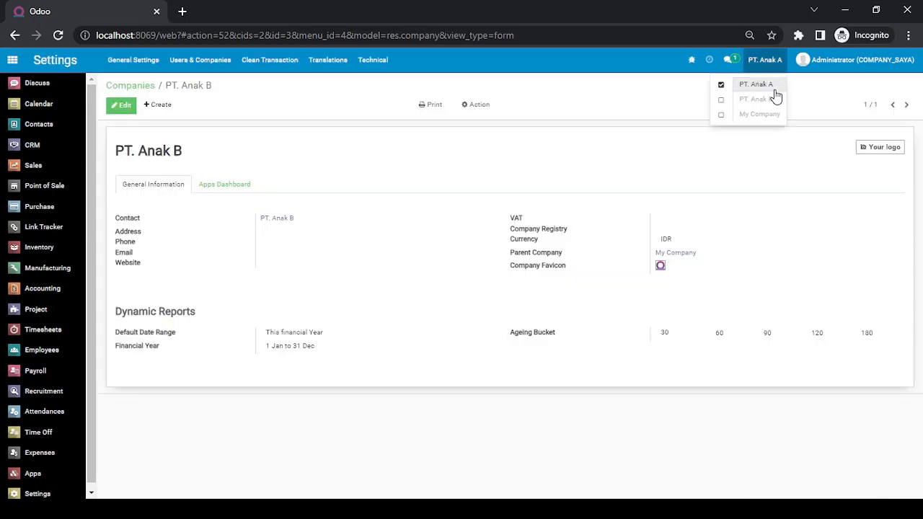
{"action": "left_click", "coordinate": [653, 108]}
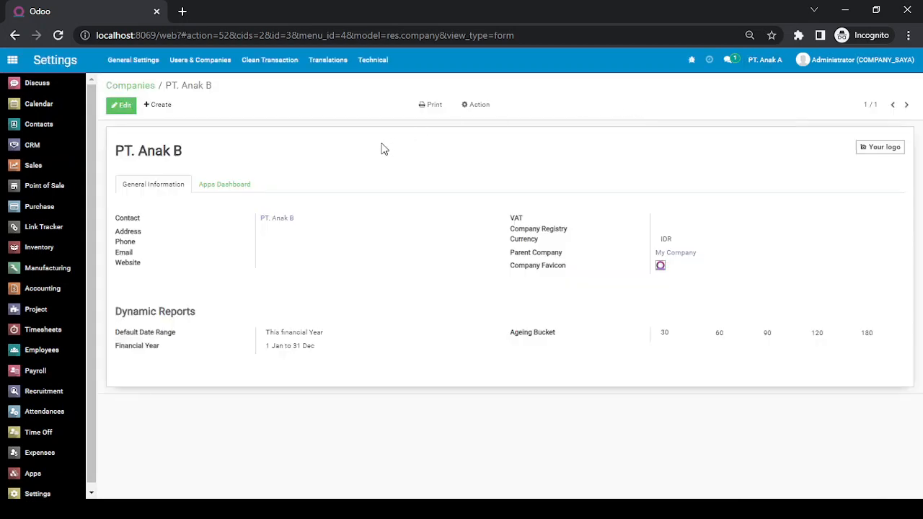
{"action": "left_click", "coordinate": [38, 298]}
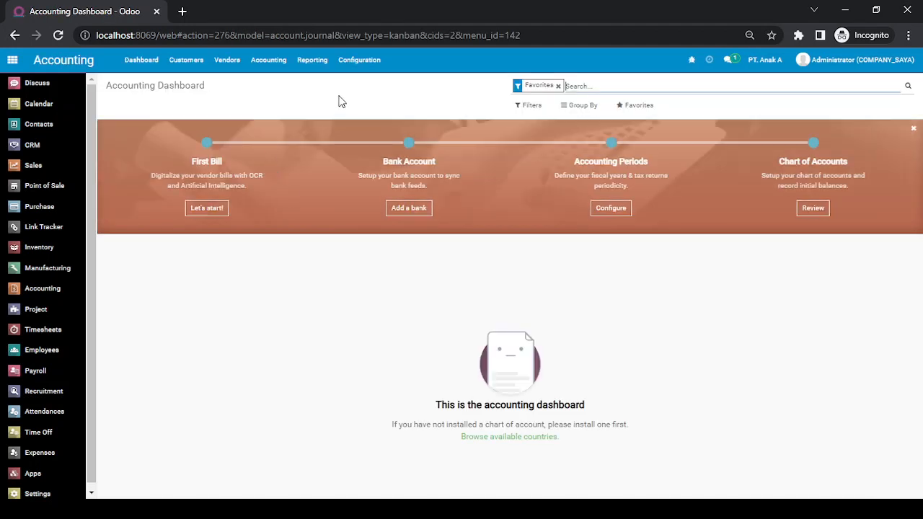
Install the Configurable Account Chart Template localization package for PT. Anak A in Accounting settings.
{"action": "left_click", "coordinate": [359, 62]}
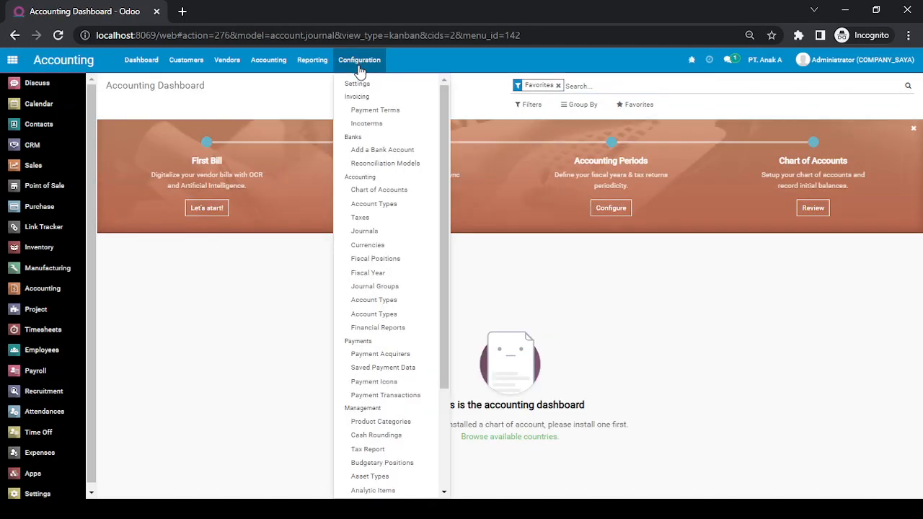
{"action": "left_click", "coordinate": [405, 192]}
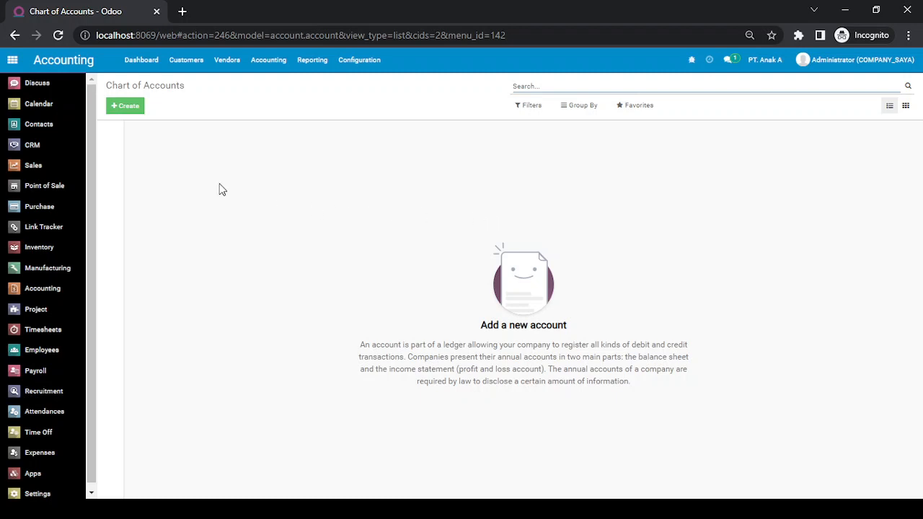
{"action": "left_click", "coordinate": [354, 60]}
{"action": "left_click", "coordinate": [361, 85]}
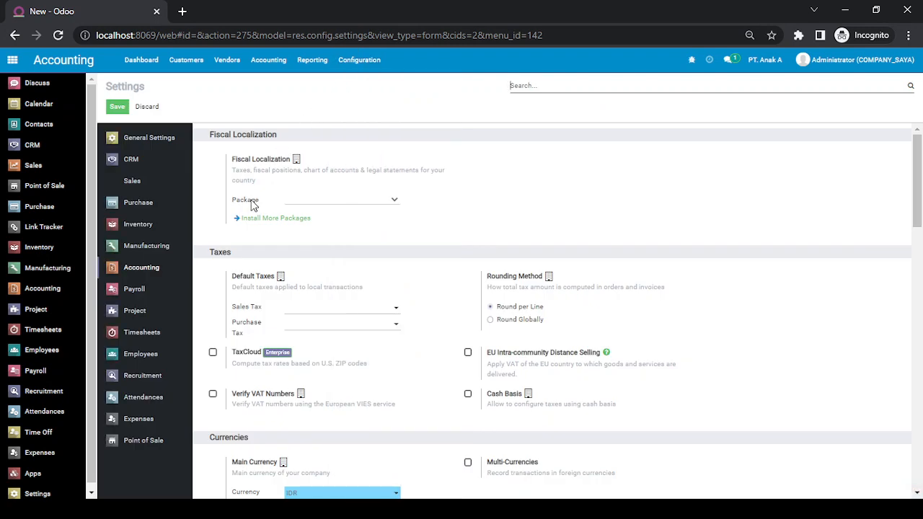
{"action": "left_click", "coordinate": [343, 221]}
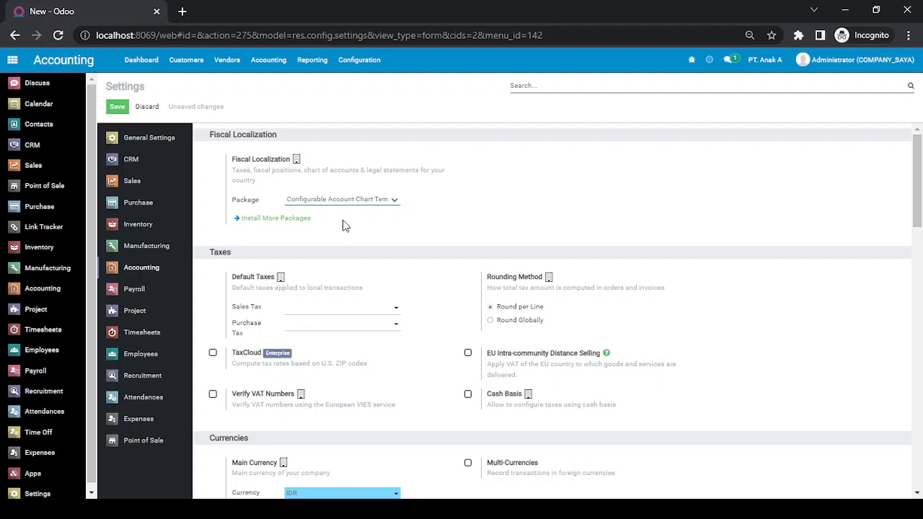
{"action": "left_click", "coordinate": [119, 109]}
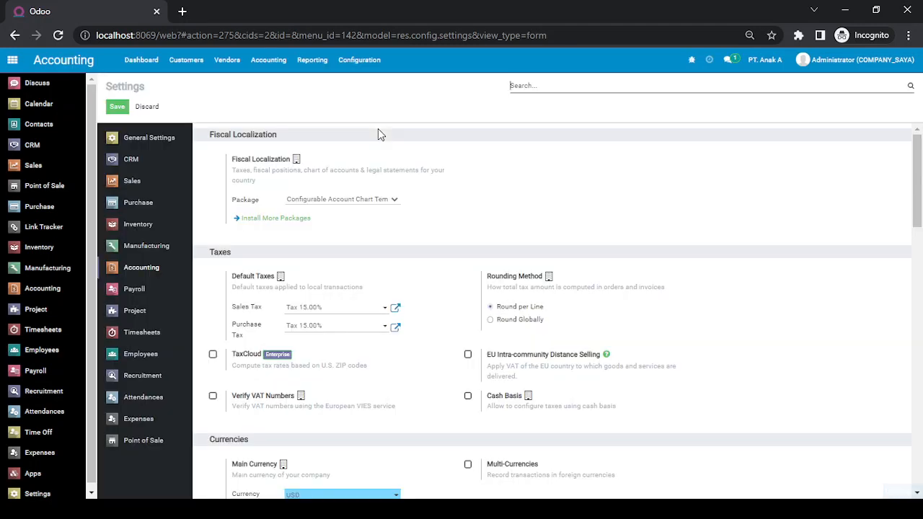
{"action": "left_click", "coordinate": [359, 61]}
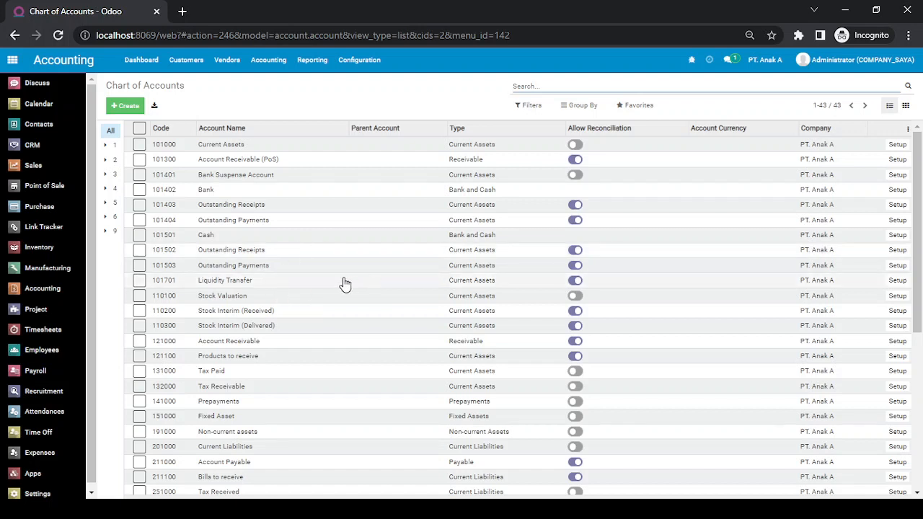
Change the active company from PT. Anak A to PT. Anak B in the company switcher.
{"action": "left_click", "coordinate": [770, 62]}
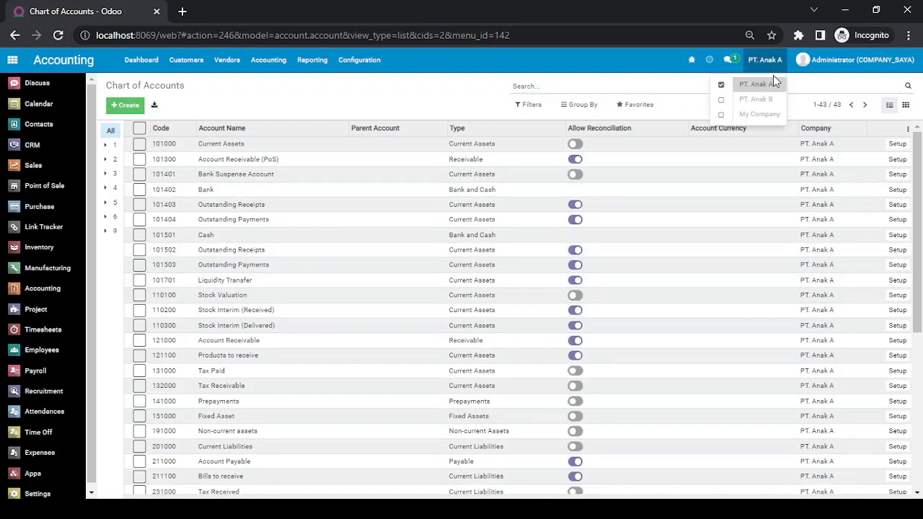
{"action": "left_click", "coordinate": [777, 63]}
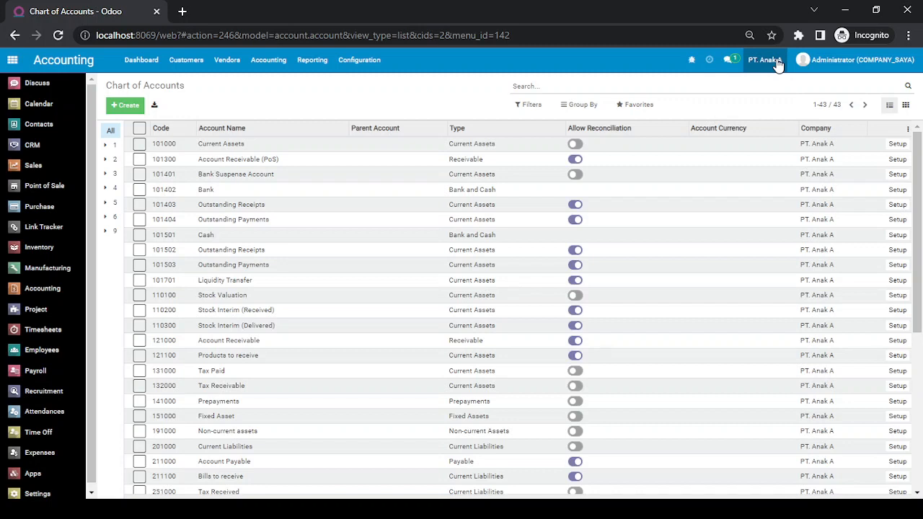
{"action": "left_click", "coordinate": [777, 63]}
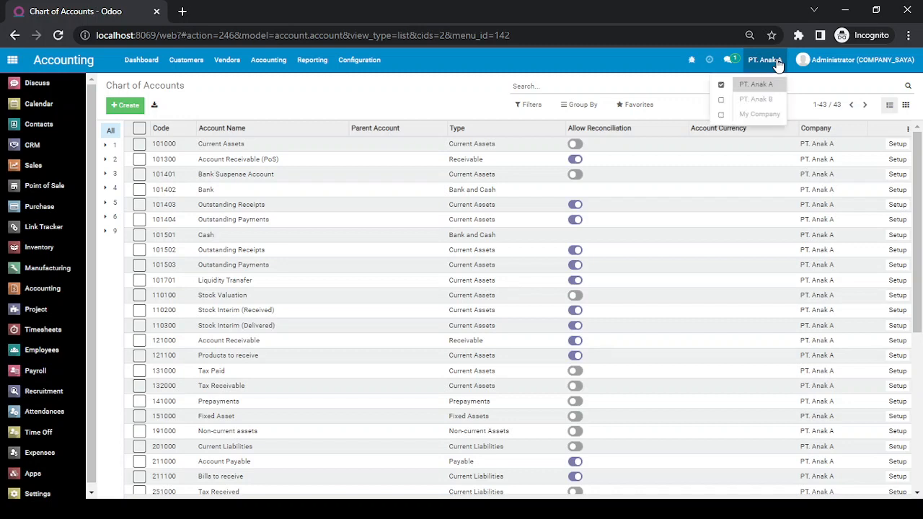
{"action": "left_click", "coordinate": [777, 105]}
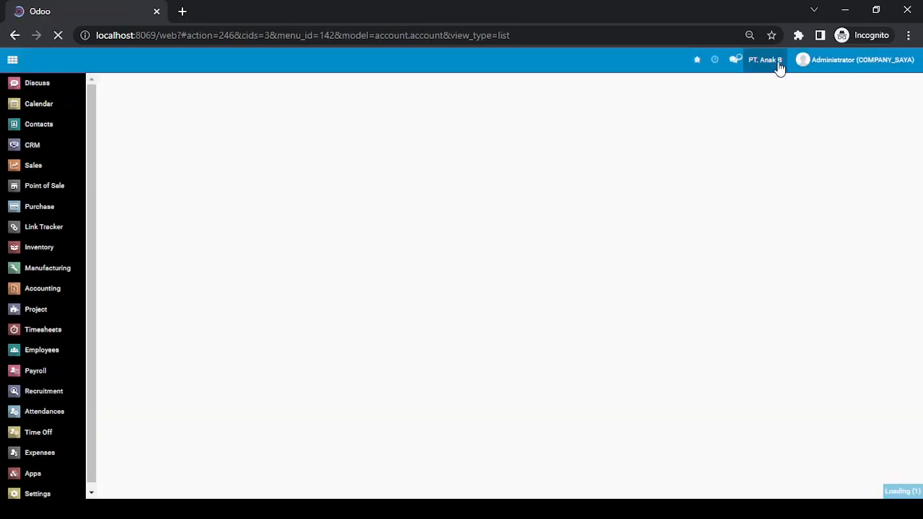
{"action": "left_click", "coordinate": [779, 64]}
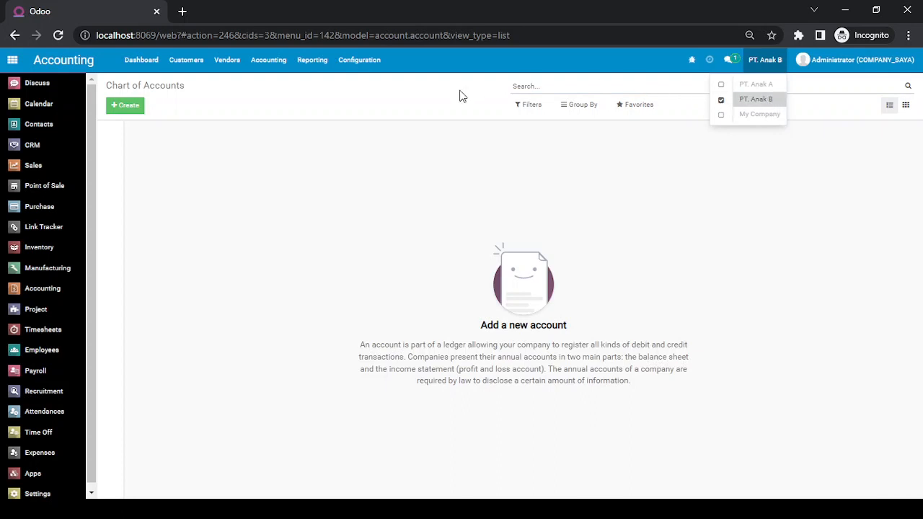
{"action": "left_click", "coordinate": [301, 183]}
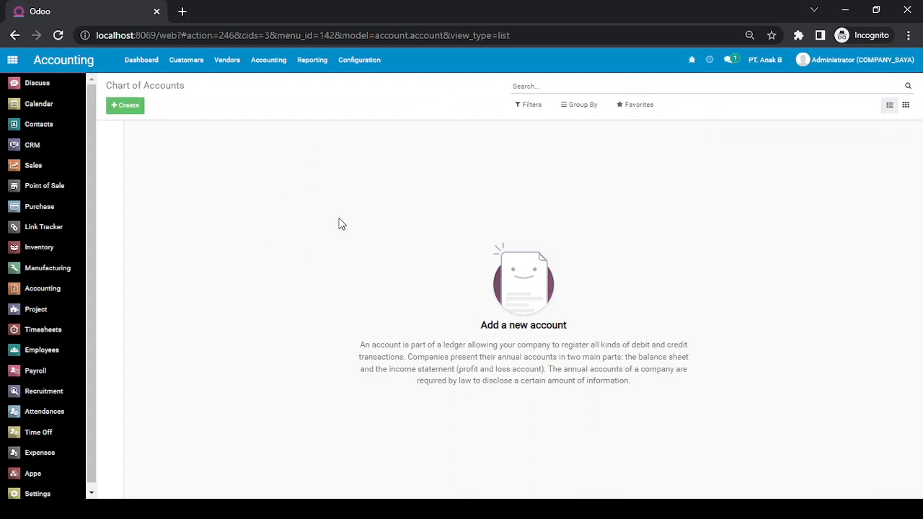
{"action": "left_click", "coordinate": [359, 60]}
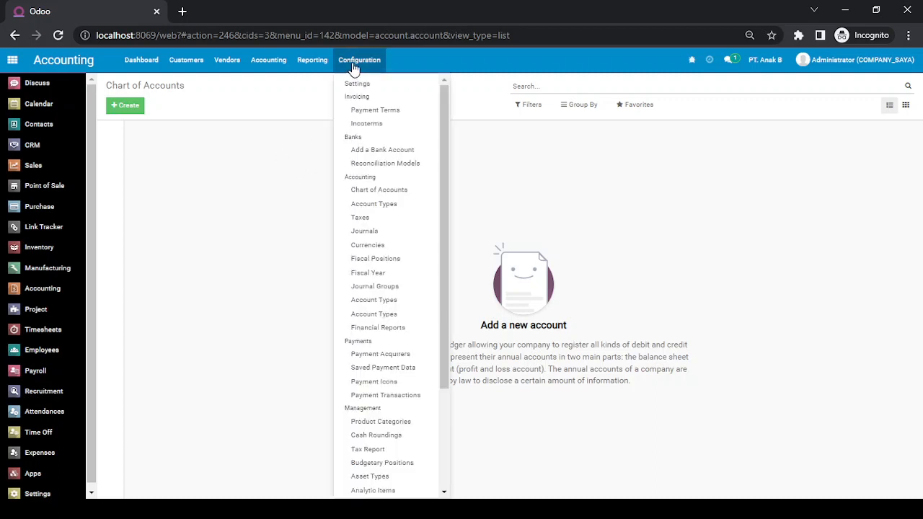
Choose Configurable Account Chart Template as PT. Anak B's fiscal localization package and save.
{"action": "left_click", "coordinate": [360, 85]}
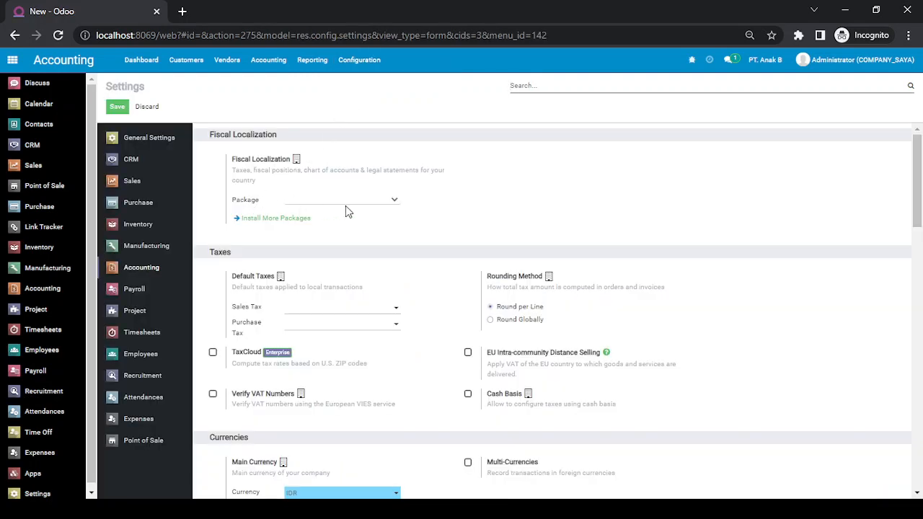
{"action": "left_click", "coordinate": [349, 201]}
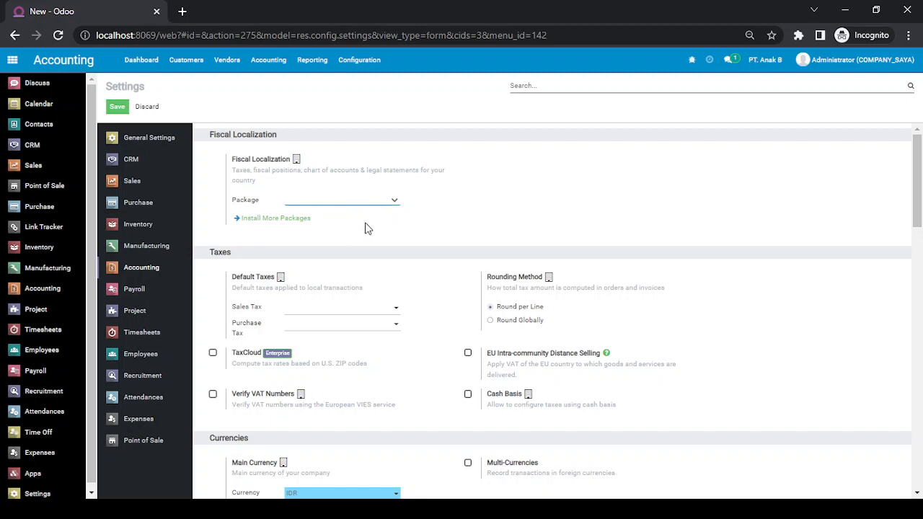
{"action": "key", "text": "Down"}
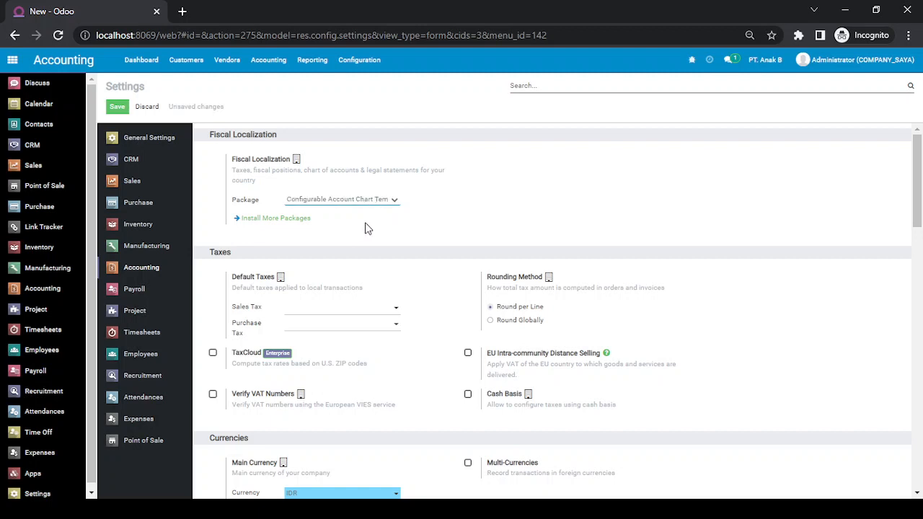
{"action": "left_click", "coordinate": [116, 108]}
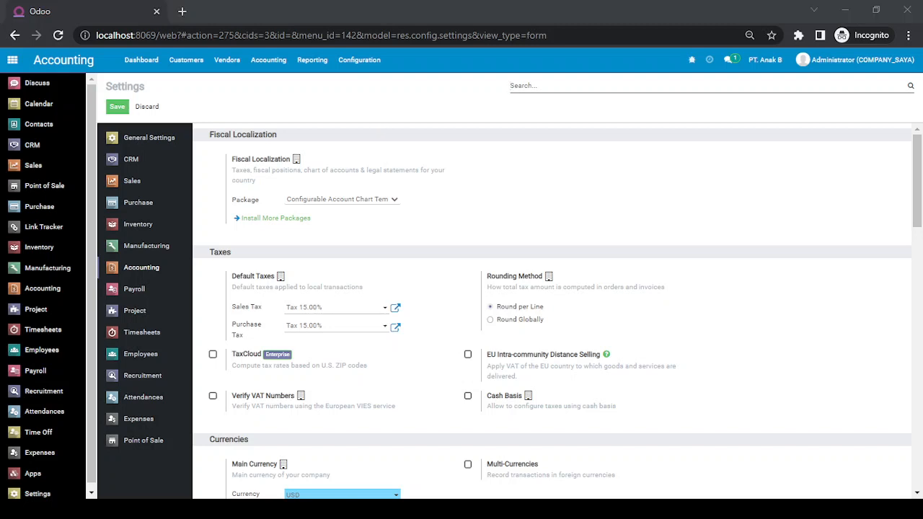
{"action": "left_click", "coordinate": [623, 312]}
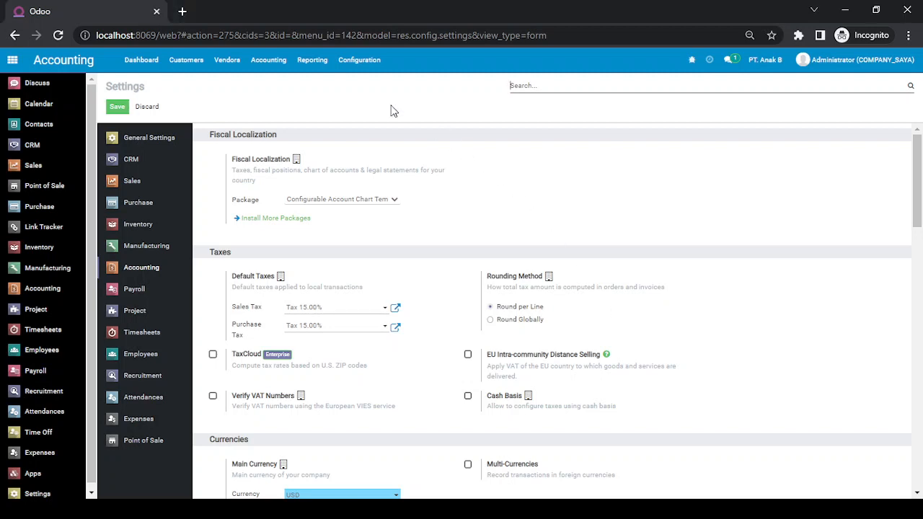
View PT. Anak B's Chart of Accounts, now listing 43 accounts, then go to the home screen.
{"action": "left_click", "coordinate": [371, 63]}
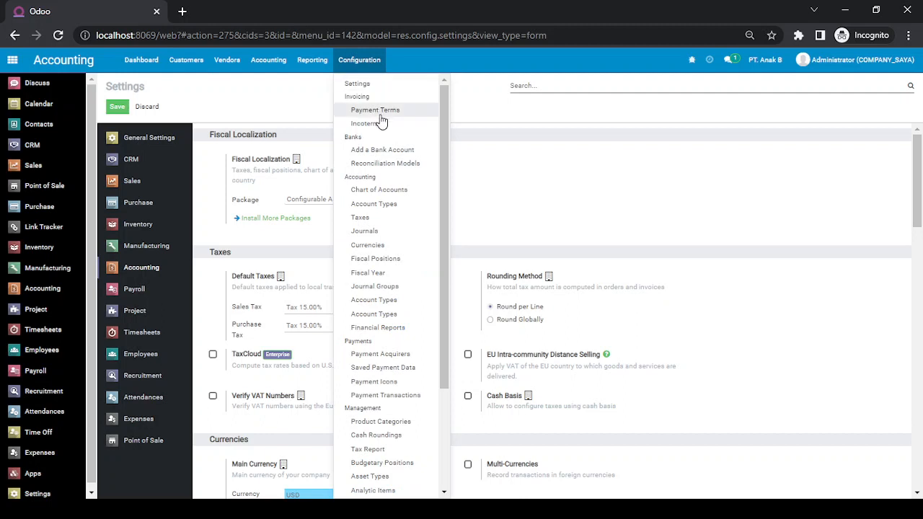
{"action": "left_click", "coordinate": [387, 193]}
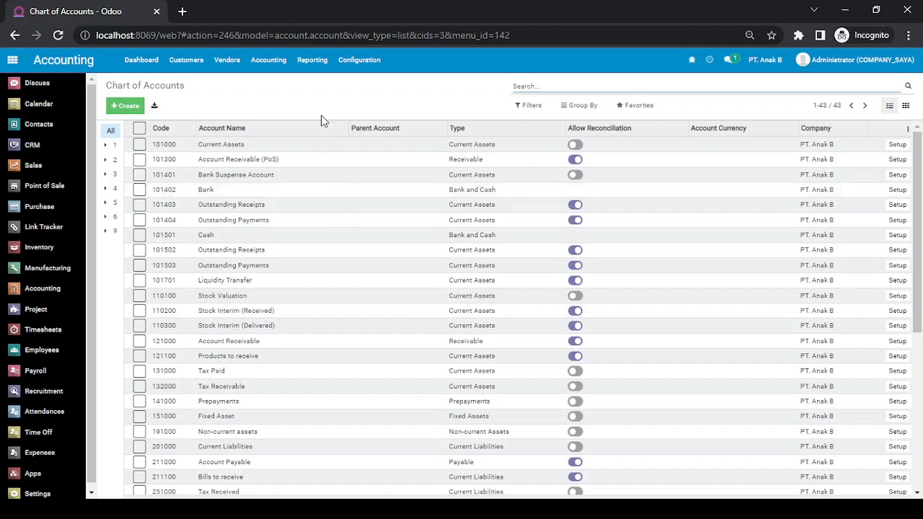
{"action": "left_click", "coordinate": [12, 60]}
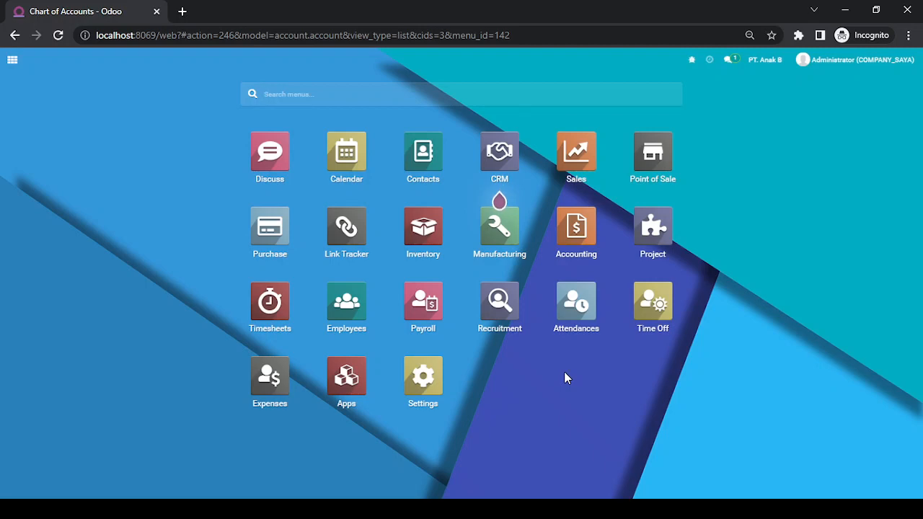
Make My Company the active company and open the Settings app.
{"action": "left_click", "coordinate": [766, 60]}
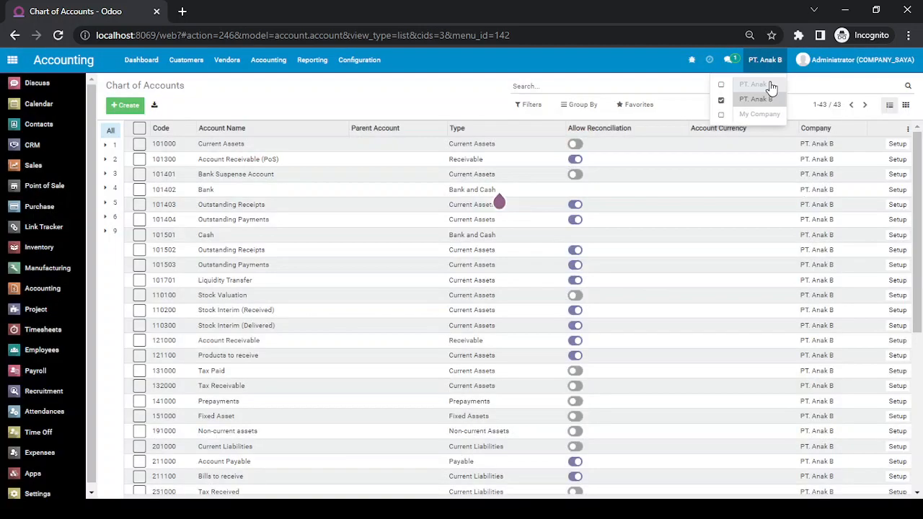
{"action": "left_click", "coordinate": [769, 115]}
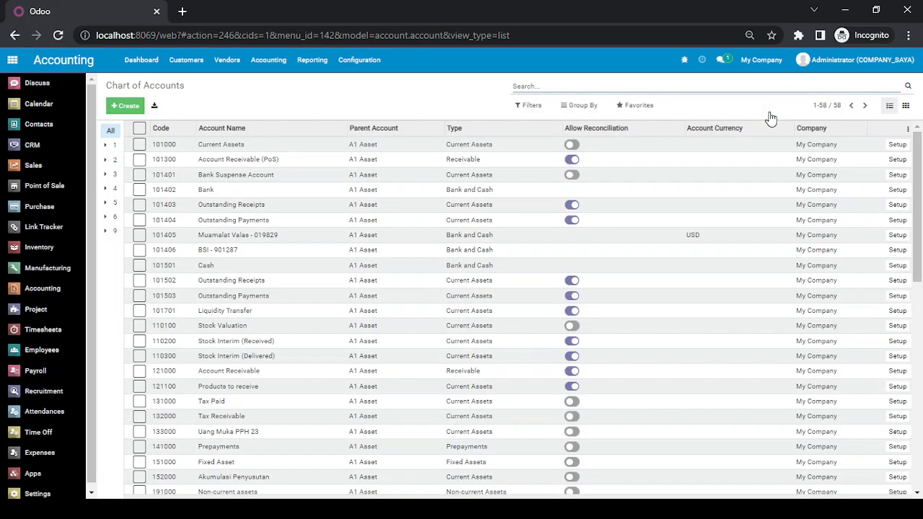
{"action": "scroll", "coordinate": [43, 447], "scroll_direction": "down", "scroll_amount": 1}
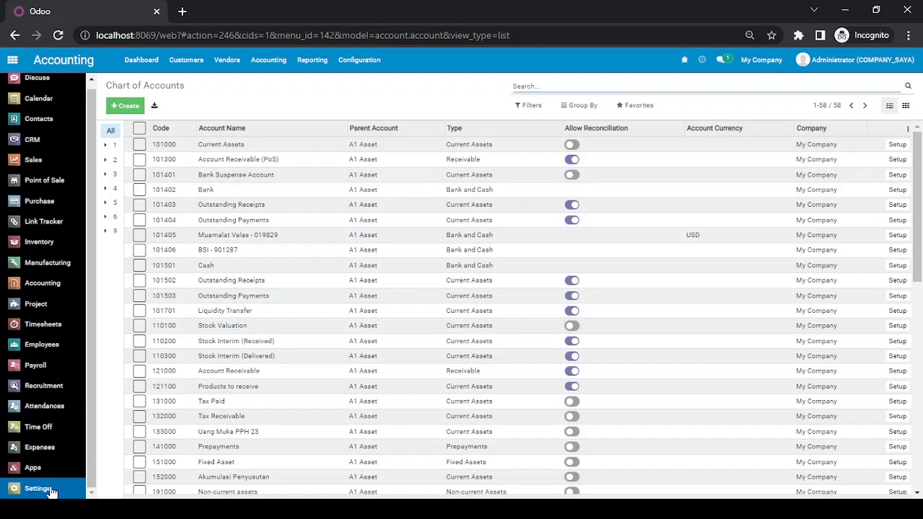
{"action": "left_click", "coordinate": [45, 491]}
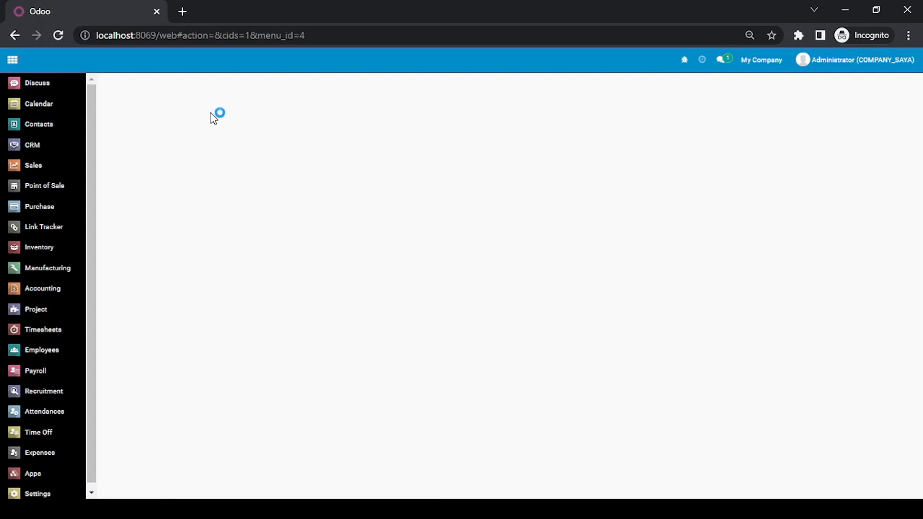
Create the internal user 'User A' with a login and save it.
{"action": "left_click", "coordinate": [199, 61]}
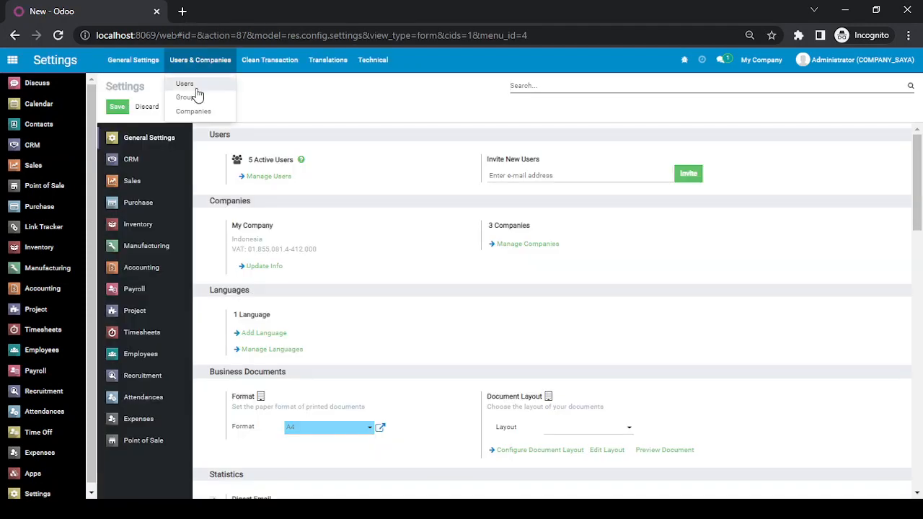
{"action": "left_click", "coordinate": [197, 85]}
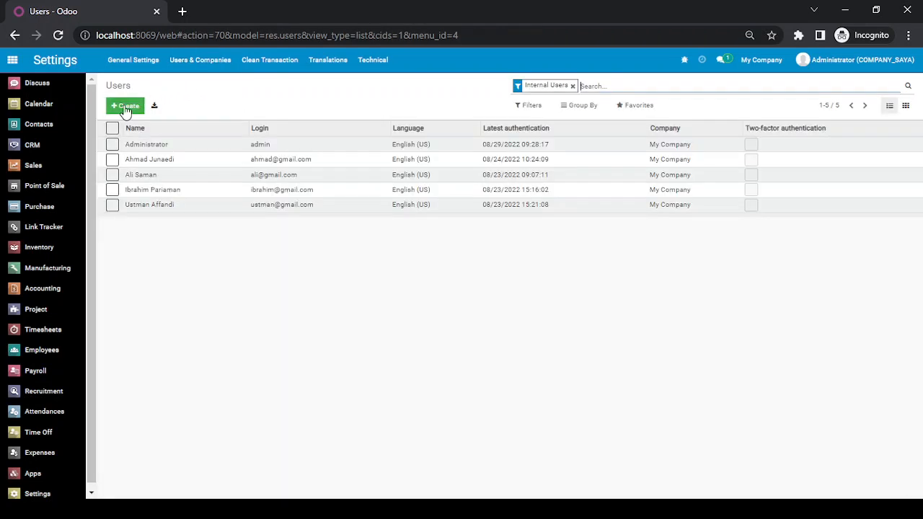
{"action": "left_click", "coordinate": [126, 106]}
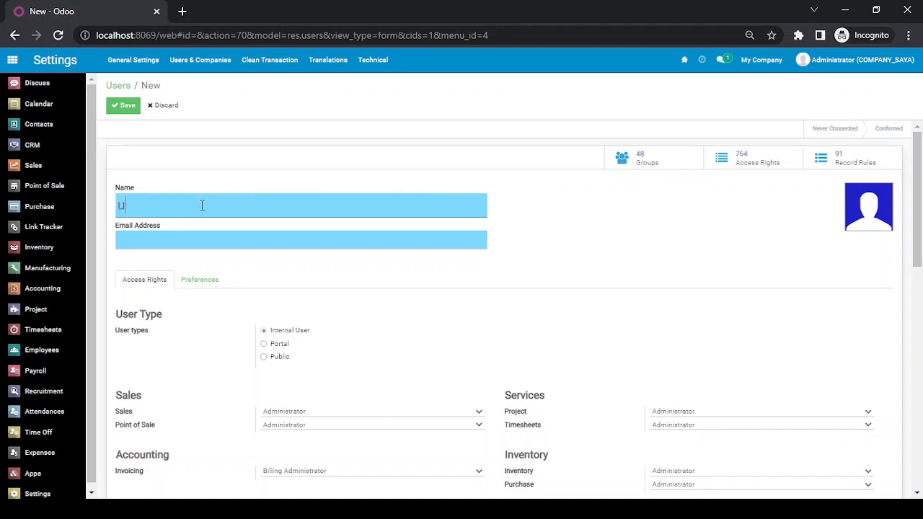
{"action": "type", "text": "User A"}
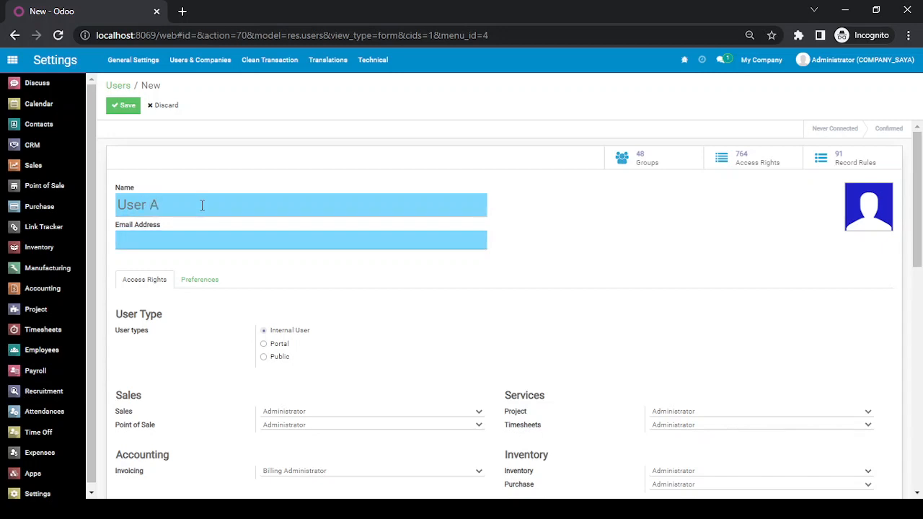
{"action": "key", "text": "Tab"}
{"action": "type", "text": "USE"}
{"action": "left_click", "coordinate": [124, 107]}
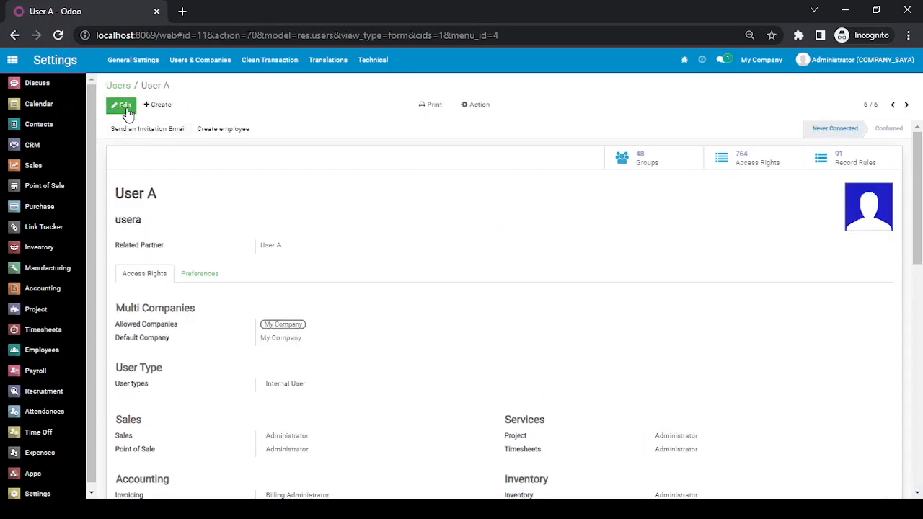
Replace My Company with PT. Anak A as User A's allowed and default company, then save.
{"action": "left_click", "coordinate": [123, 104]}
{"action": "scroll", "coordinate": [259, 242], "scroll_direction": "down", "scroll_amount": 2}
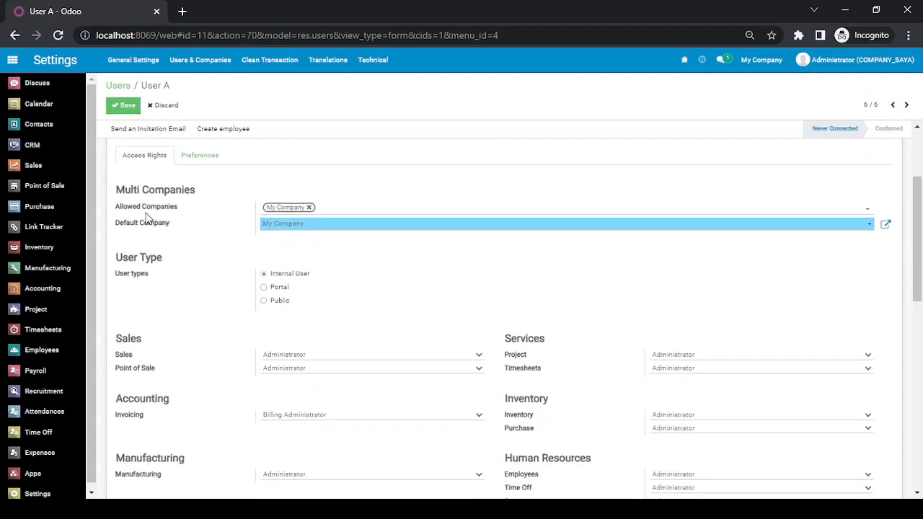
{"action": "left_click", "coordinate": [310, 207]}
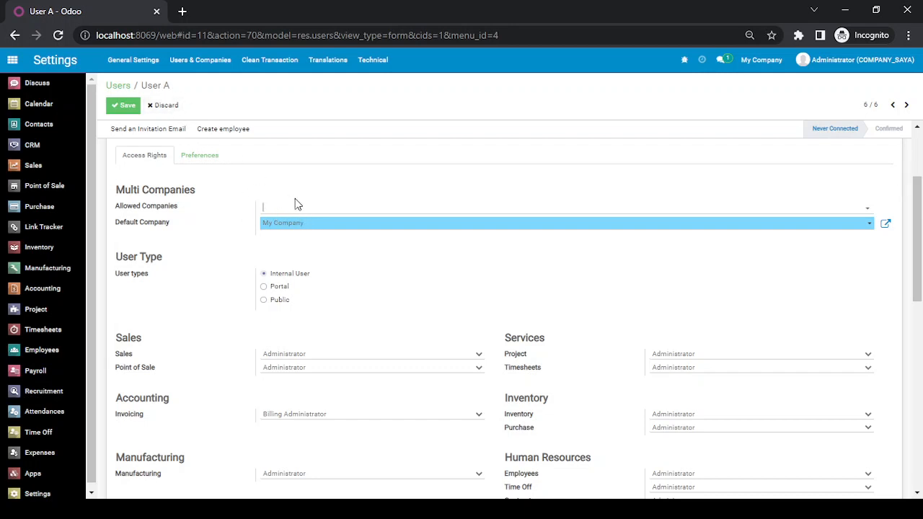
{"action": "left_click", "coordinate": [295, 210]}
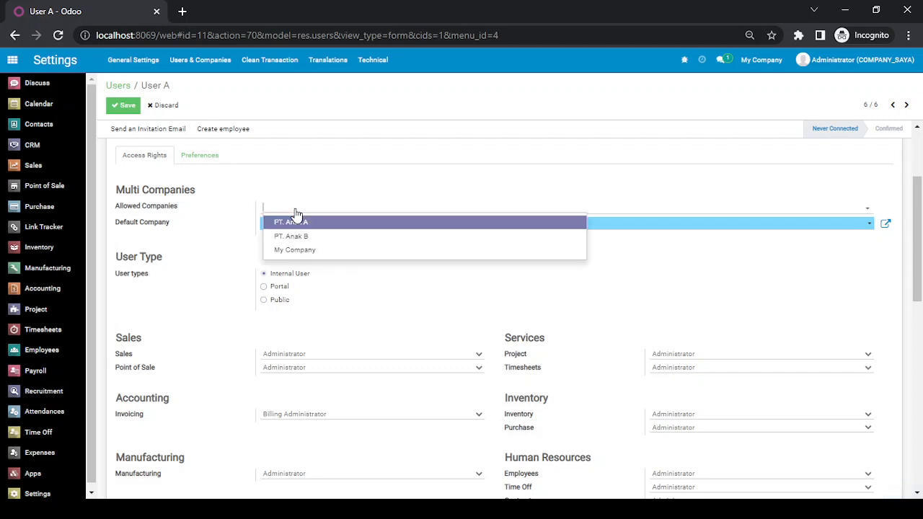
{"action": "left_click", "coordinate": [296, 220]}
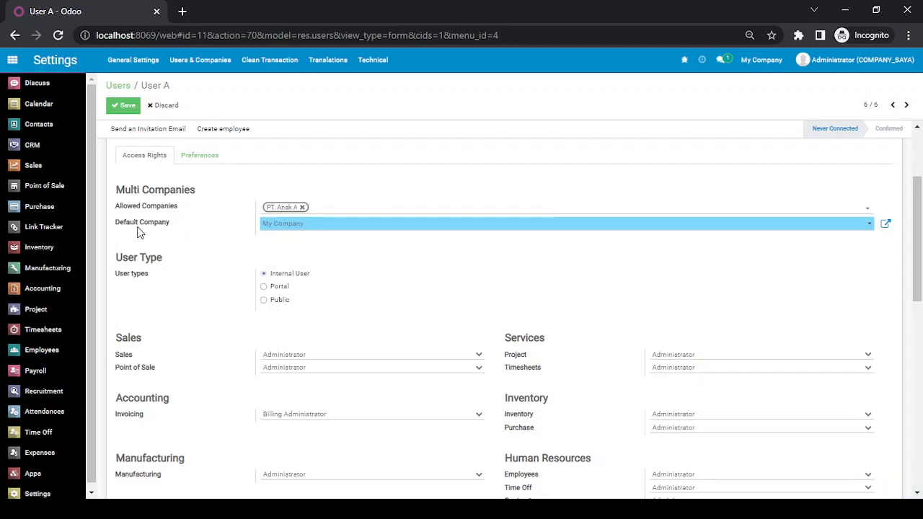
{"action": "left_click", "coordinate": [315, 225]}
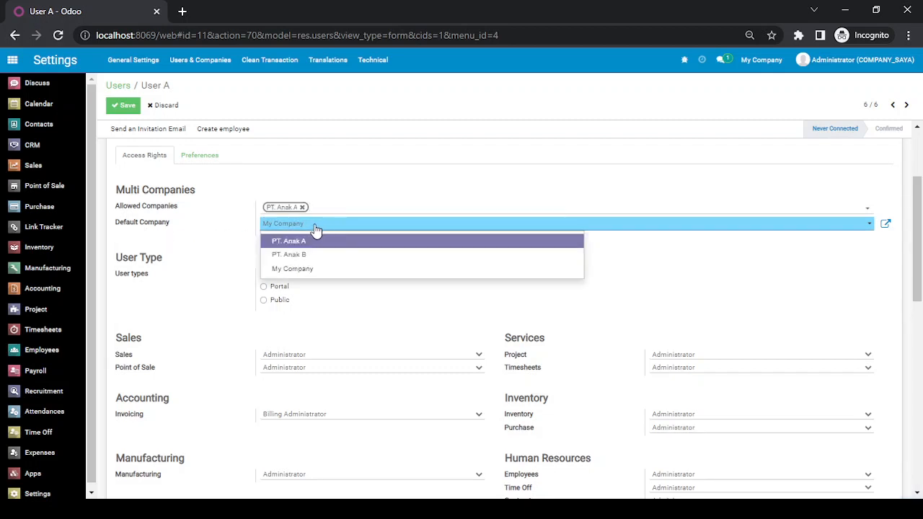
{"action": "left_click", "coordinate": [312, 242]}
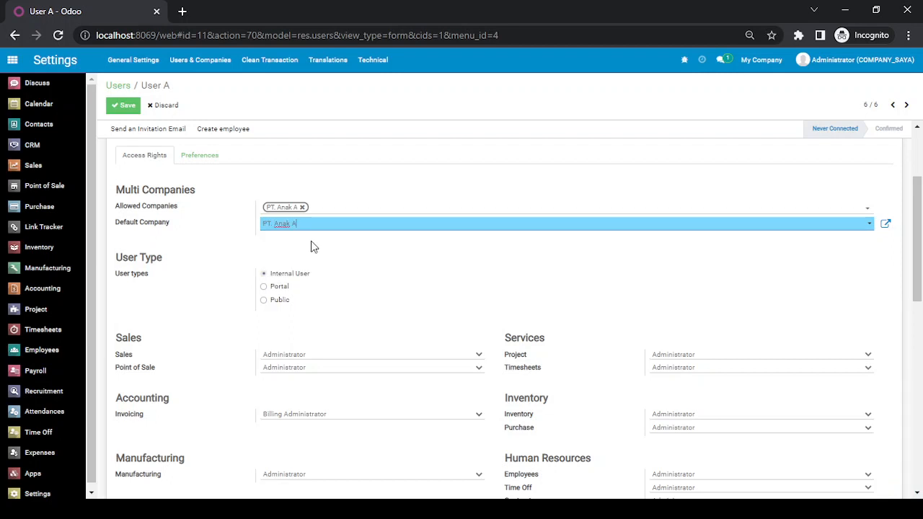
{"action": "scroll", "coordinate": [314, 247], "scroll_direction": "up", "scroll_amount": 2}
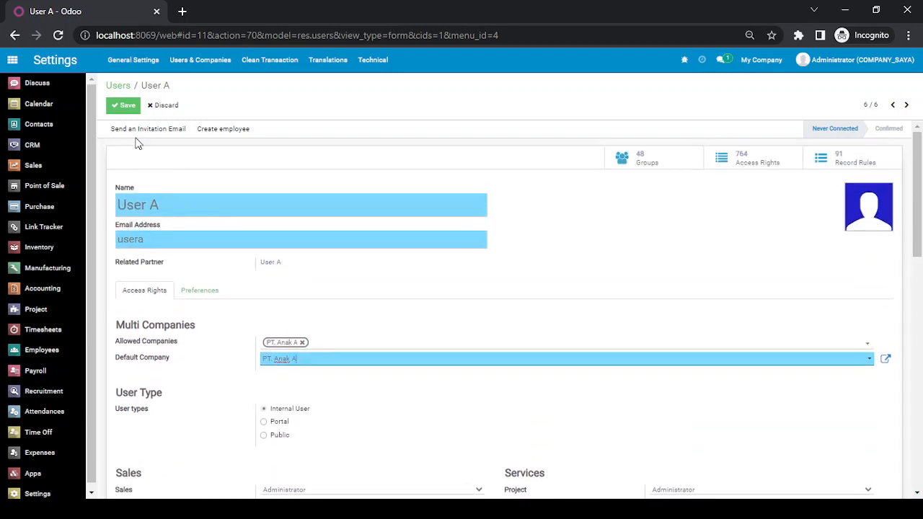
{"action": "left_click", "coordinate": [124, 106]}
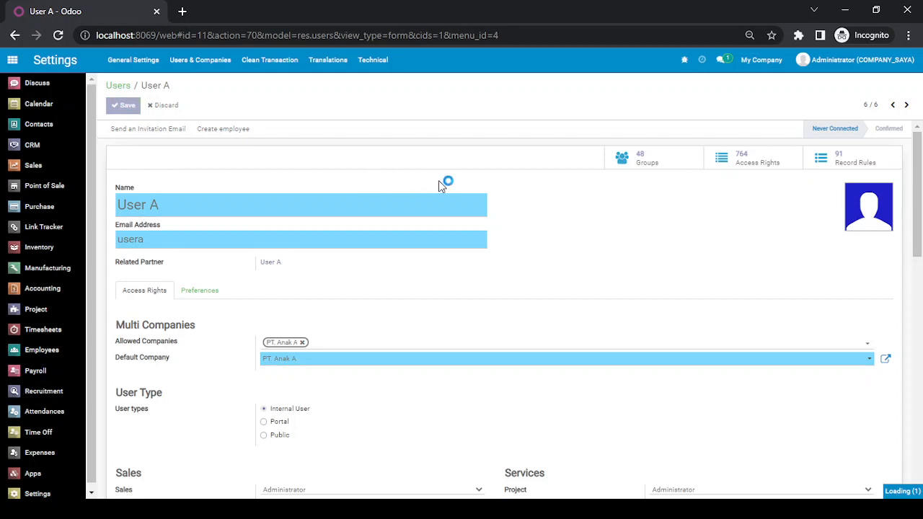
Set a new login password for User A via Action > Change Password.
{"action": "left_click", "coordinate": [477, 106]}
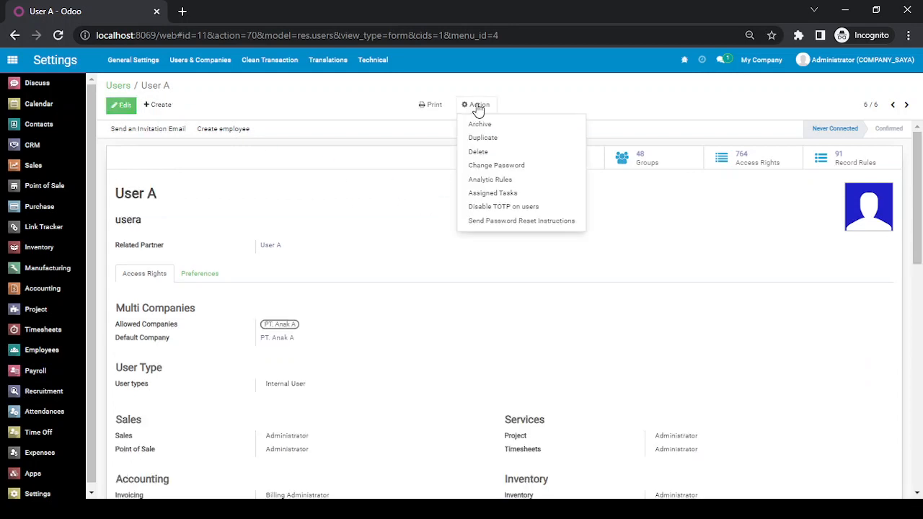
{"action": "left_click", "coordinate": [498, 167]}
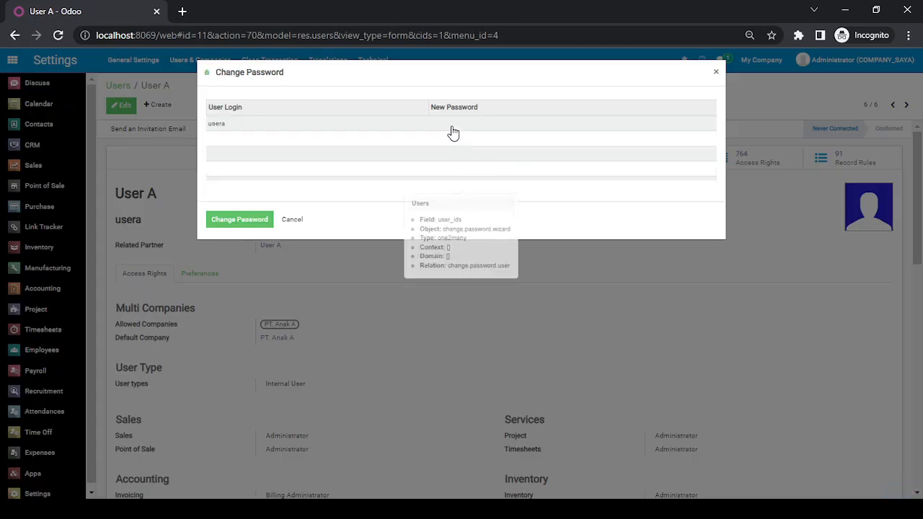
{"action": "left_click", "coordinate": [452, 125]}
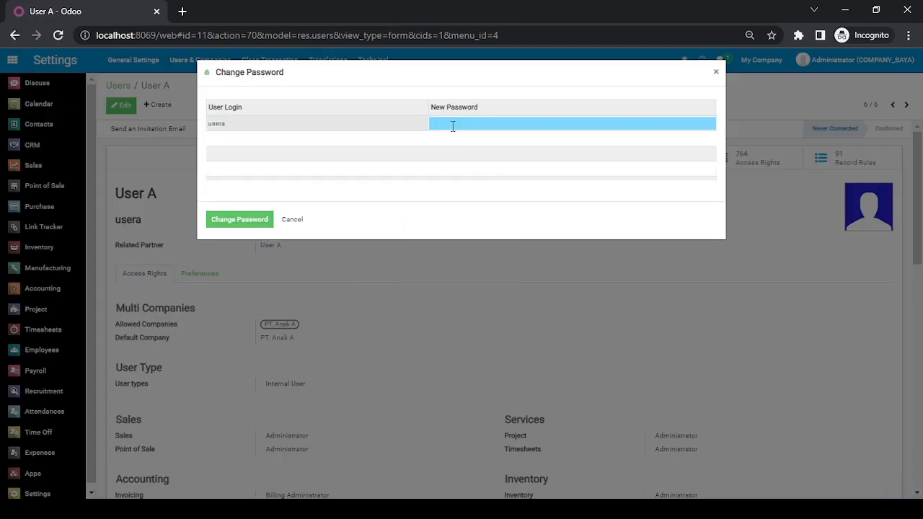
{"action": "left_click", "coordinate": [182, 10]}
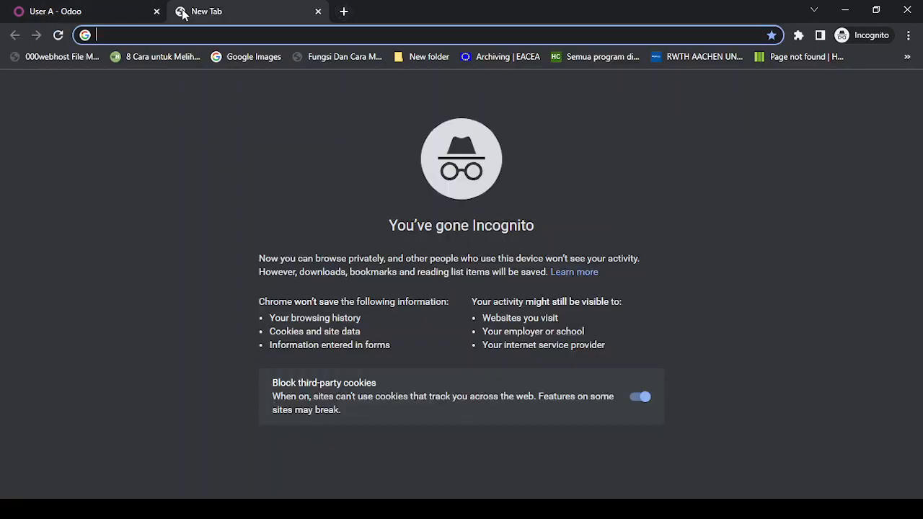
{"action": "type", "text": "a"}
{"action": "left_click", "coordinate": [318, 11]}
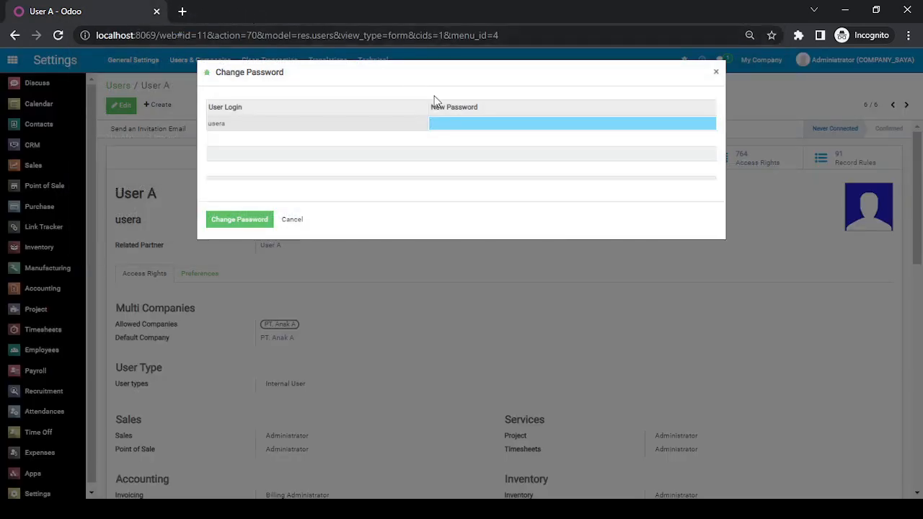
{"action": "type", "text": "a"}
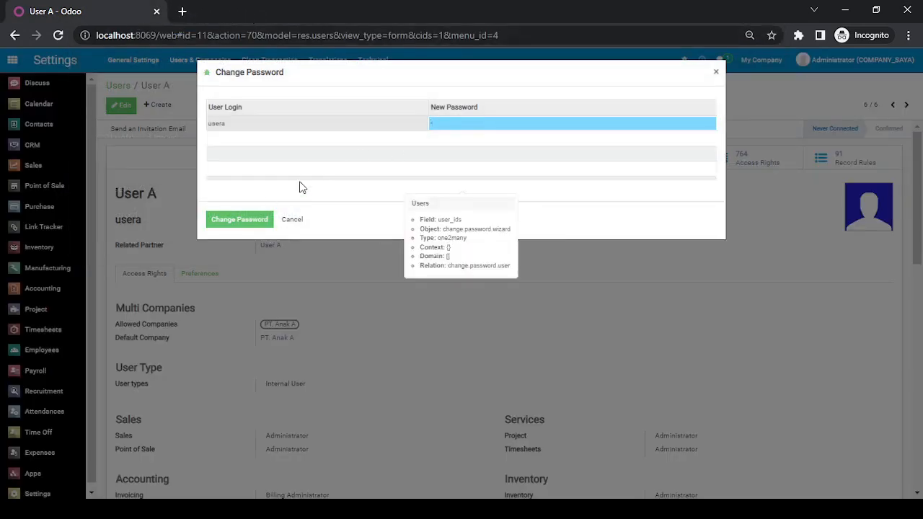
{"action": "left_click", "coordinate": [233, 225]}
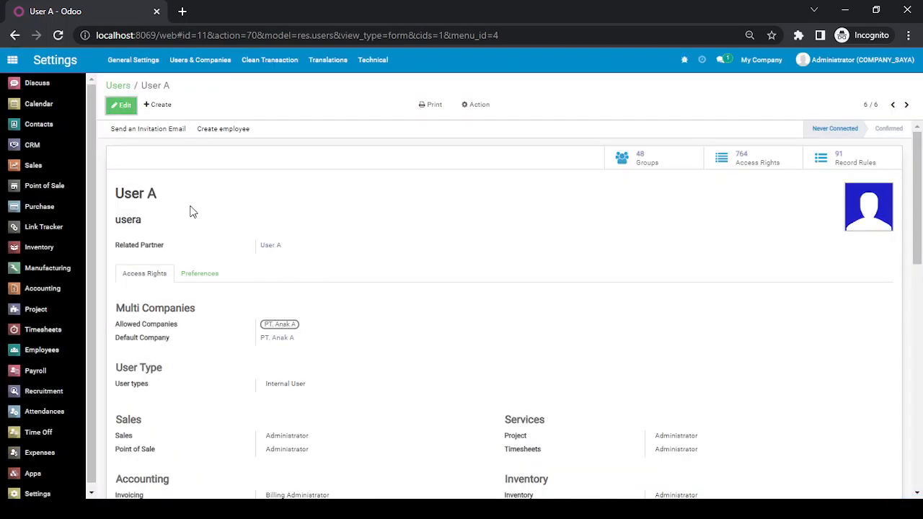
Create and save a new user named 'User B' with login 'userb'.
{"action": "left_click", "coordinate": [156, 105]}
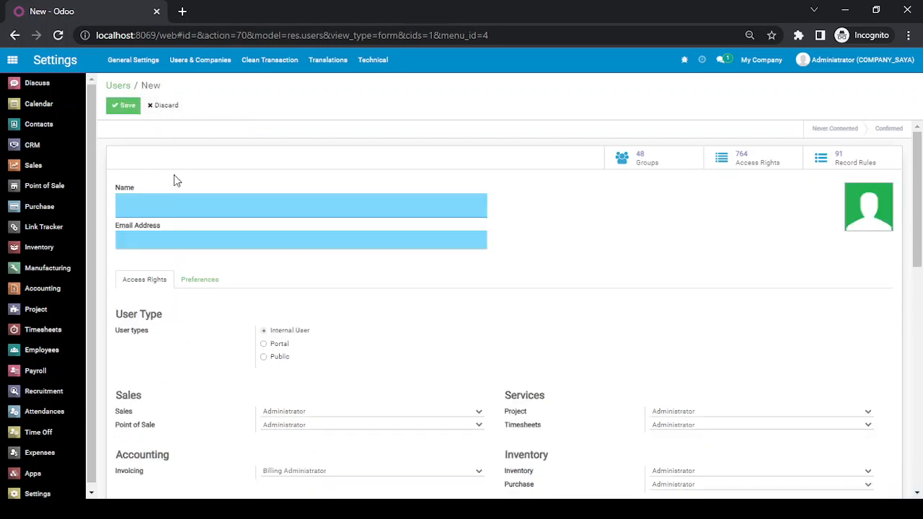
{"action": "type", "text": "User B"}
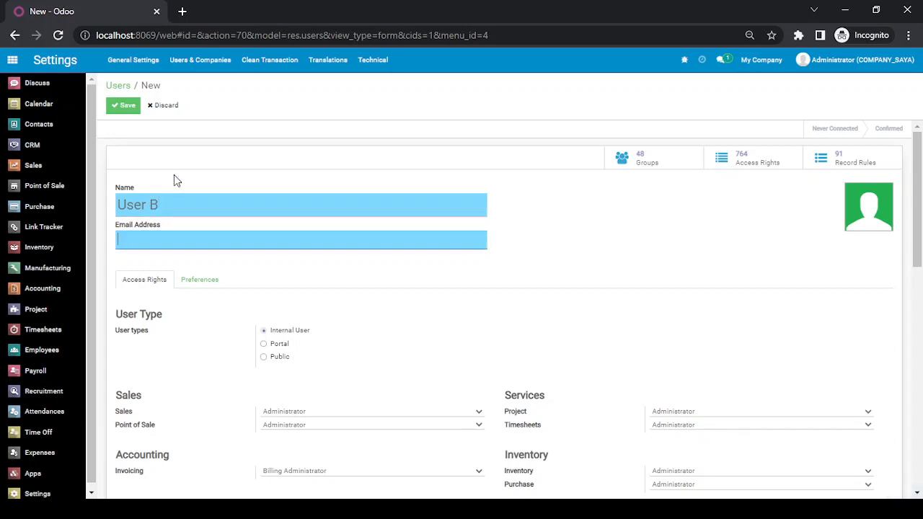
{"action": "key", "text": "Tab"}
{"action": "type", "text": "userb"}
{"action": "left_click", "coordinate": [128, 106]}
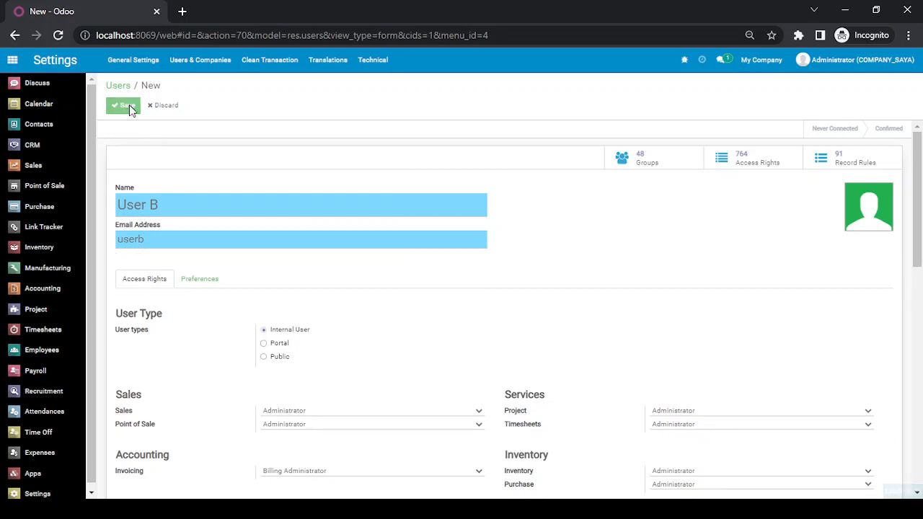
Replace My Company with PT. Anak B as User B's allowed and default company.
{"action": "left_click", "coordinate": [128, 106]}
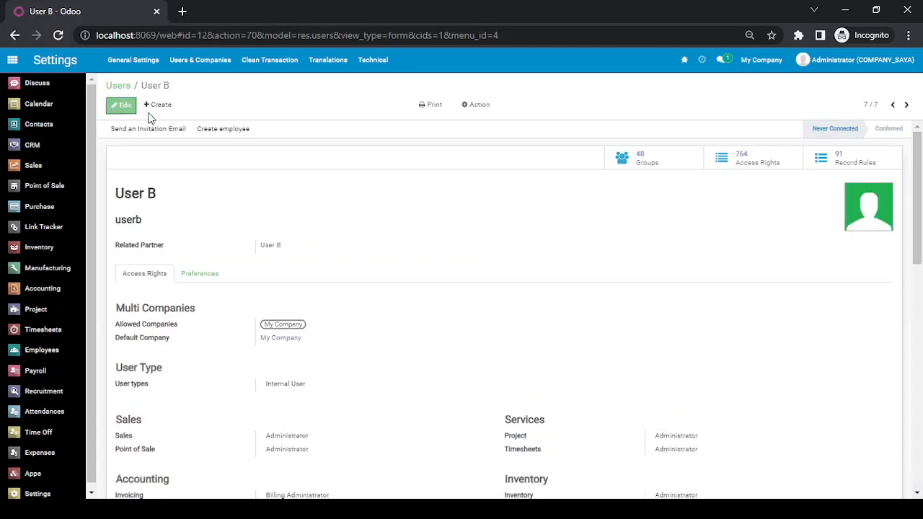
{"action": "scroll", "coordinate": [307, 274], "scroll_direction": "down", "scroll_amount": 2}
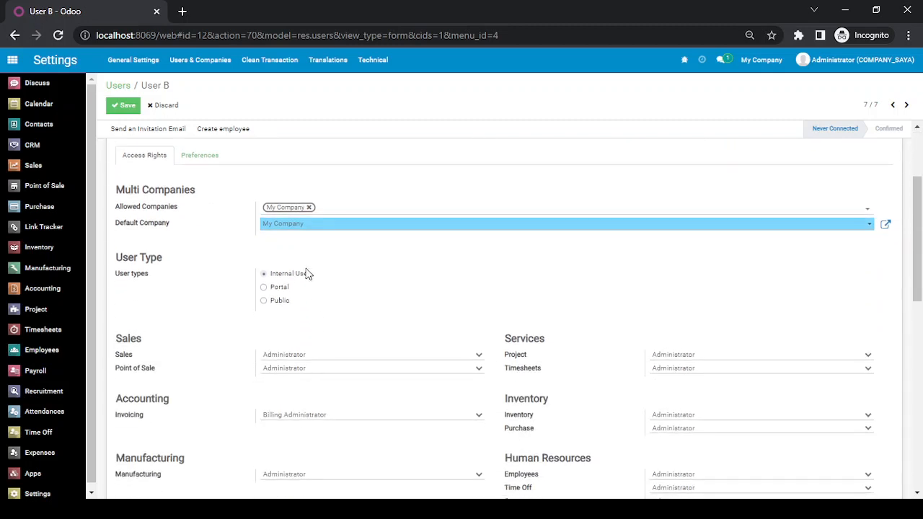
{"action": "left_click", "coordinate": [308, 208]}
{"action": "left_click", "coordinate": [305, 210]}
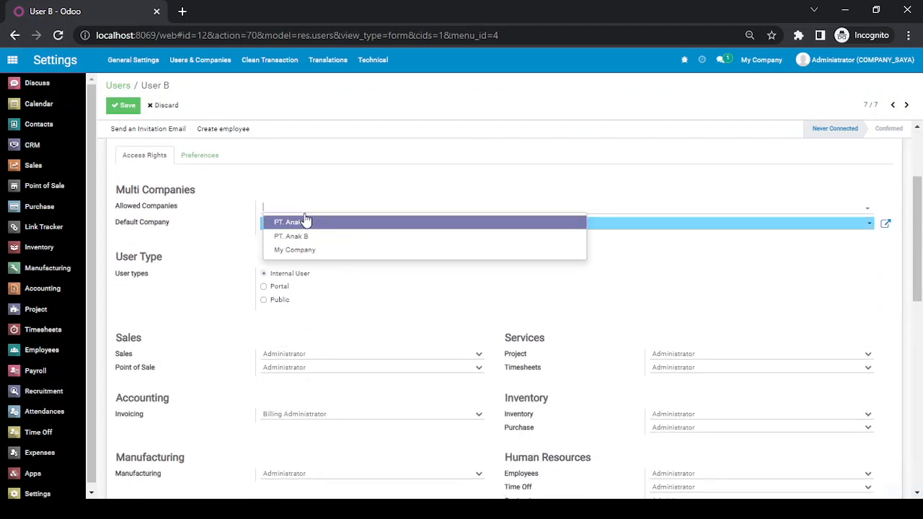
{"action": "left_click", "coordinate": [306, 240]}
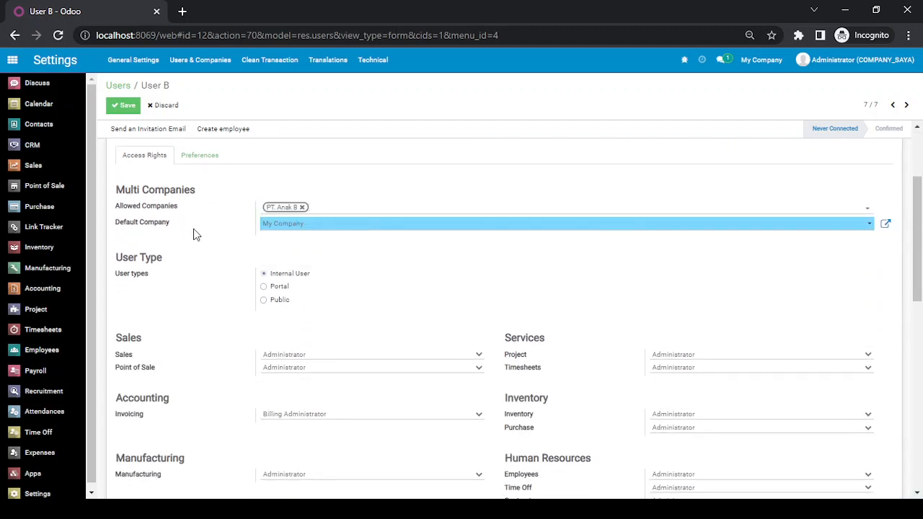
{"action": "left_click", "coordinate": [303, 226]}
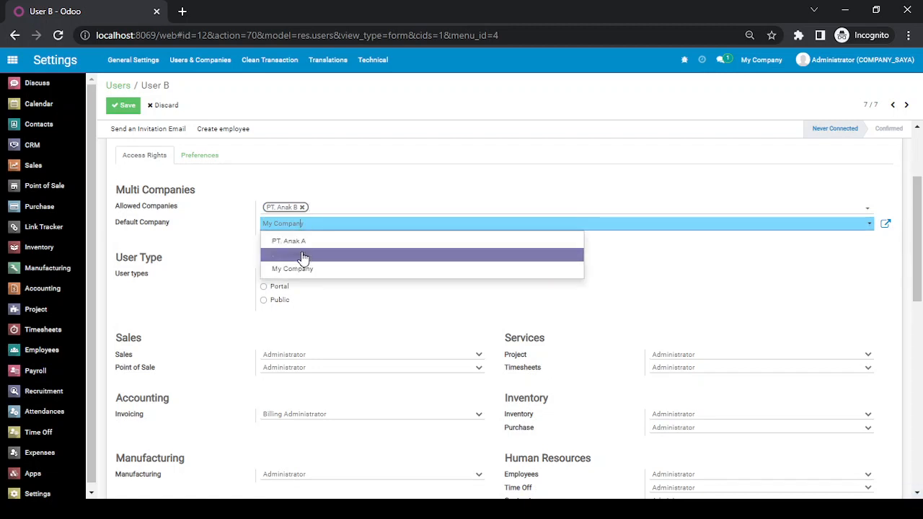
{"action": "left_click", "coordinate": [303, 257]}
{"action": "scroll", "coordinate": [302, 251], "scroll_direction": "up", "scroll_amount": 2}
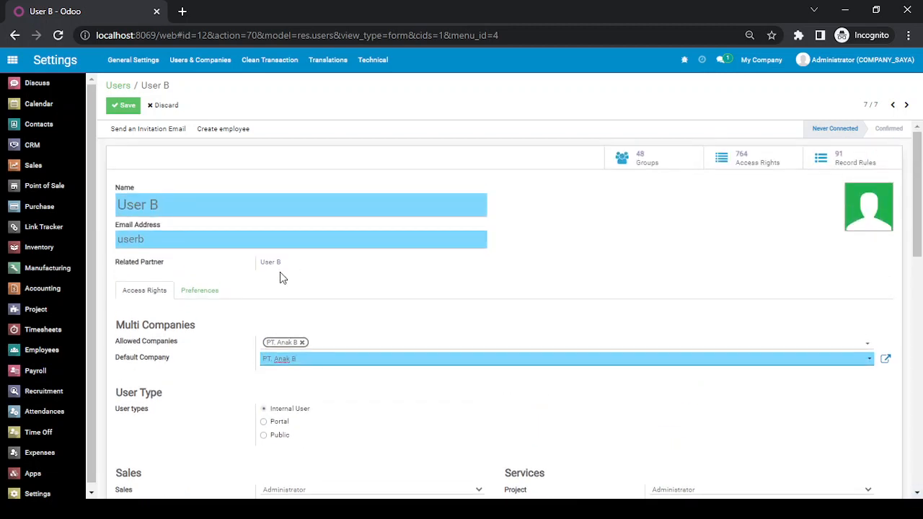
{"action": "left_click", "coordinate": [128, 107]}
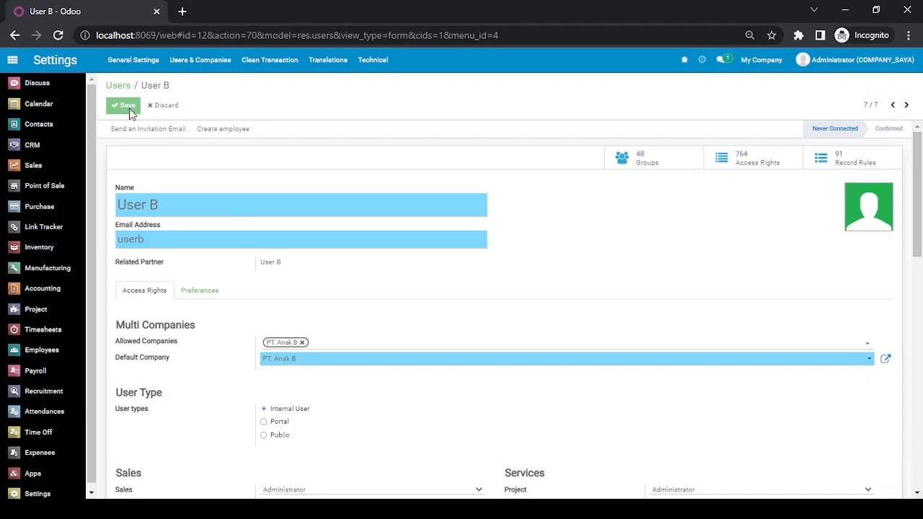
Set a new password for User B.
{"action": "left_click", "coordinate": [481, 107]}
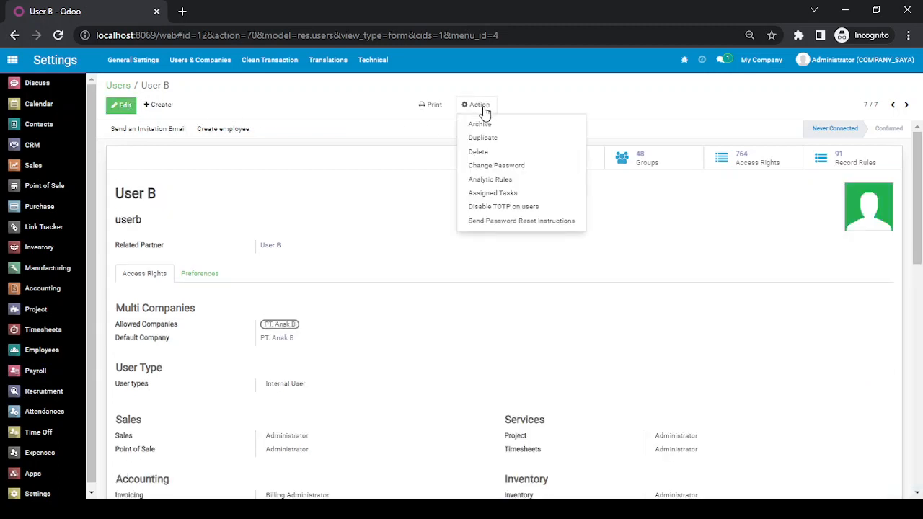
{"action": "left_click", "coordinate": [497, 166]}
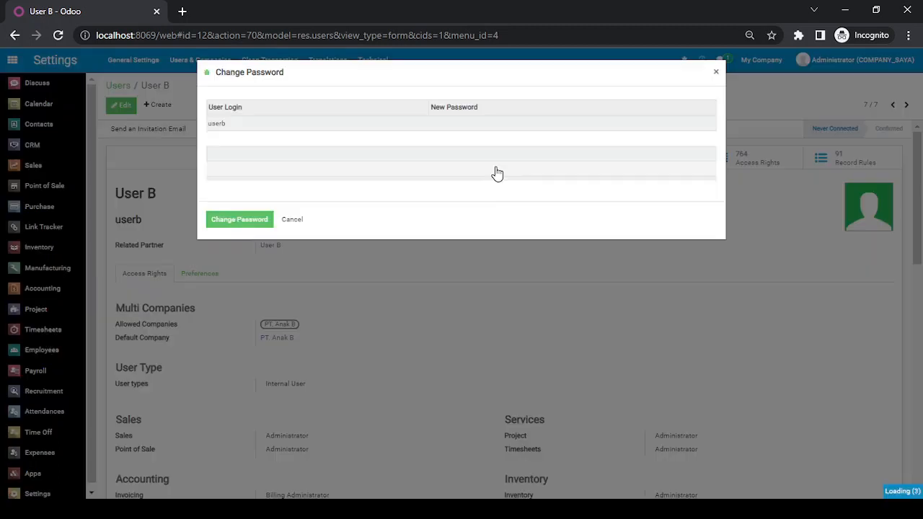
{"action": "left_click", "coordinate": [457, 122]}
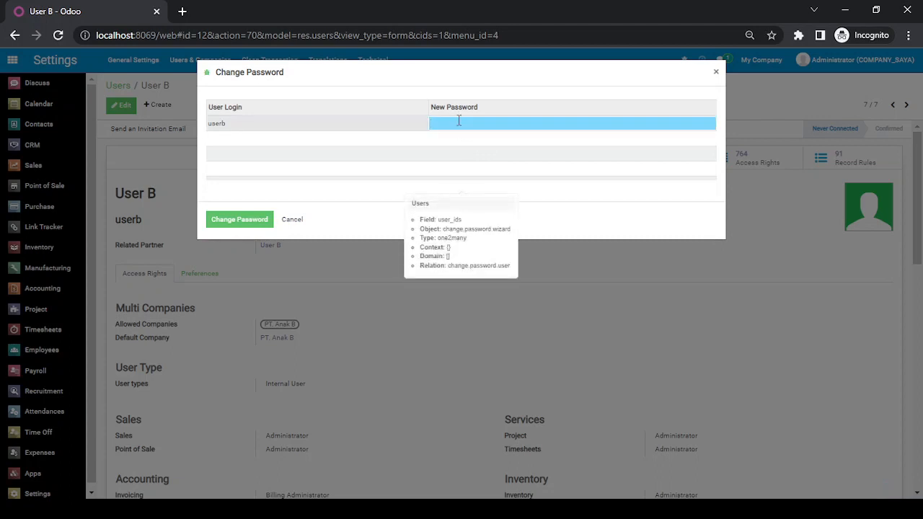
{"action": "left_click", "coordinate": [239, 228]}
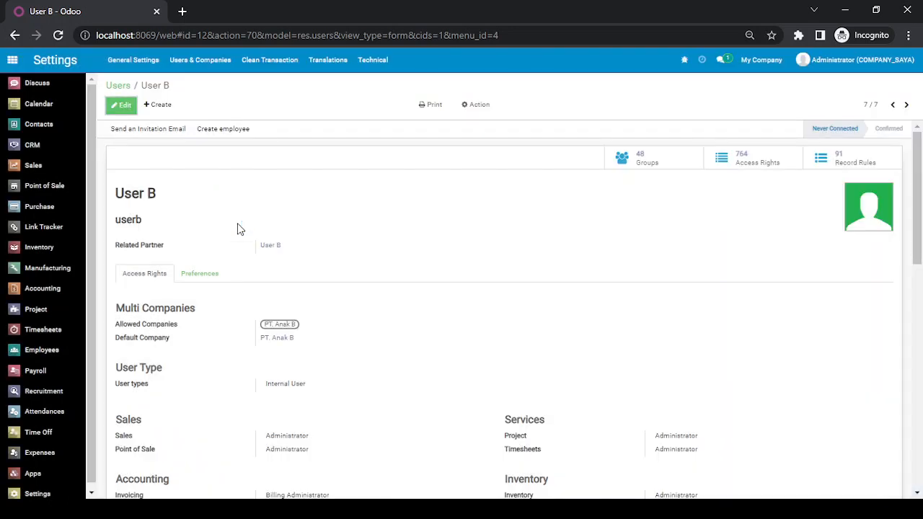
Return to the users list and log out of the administrator account.
{"action": "left_click", "coordinate": [119, 85]}
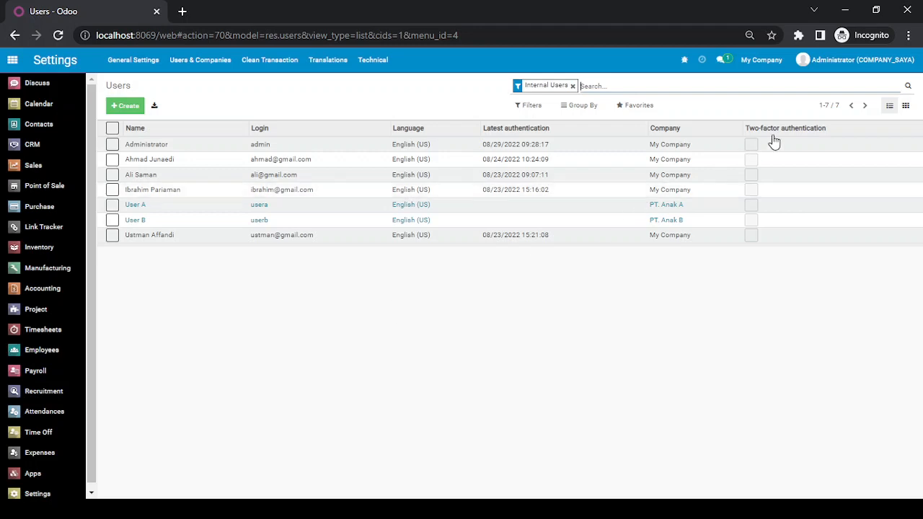
{"action": "left_click", "coordinate": [874, 62]}
{"action": "left_click", "coordinate": [815, 162]}
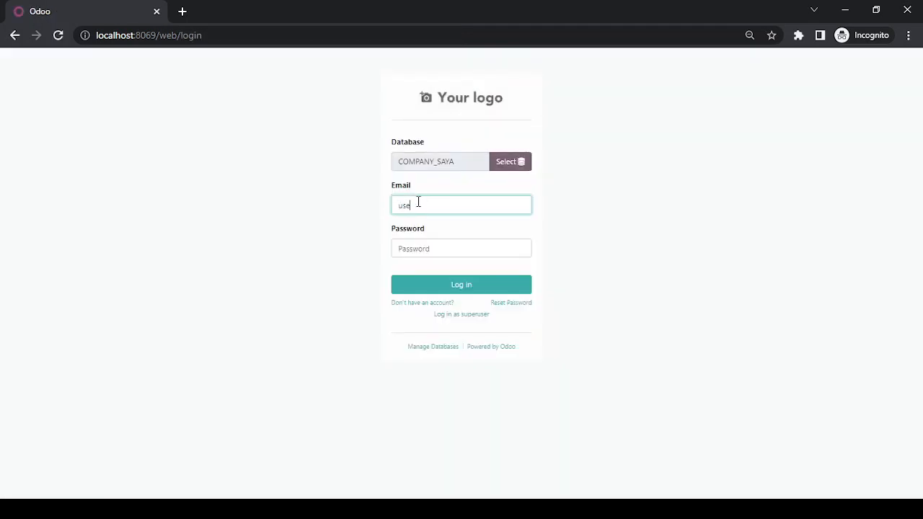
Log in as User A and open the Accounting app's Vendors menu.
{"action": "type", "text": "a"}
{"action": "key", "text": "Tab"}
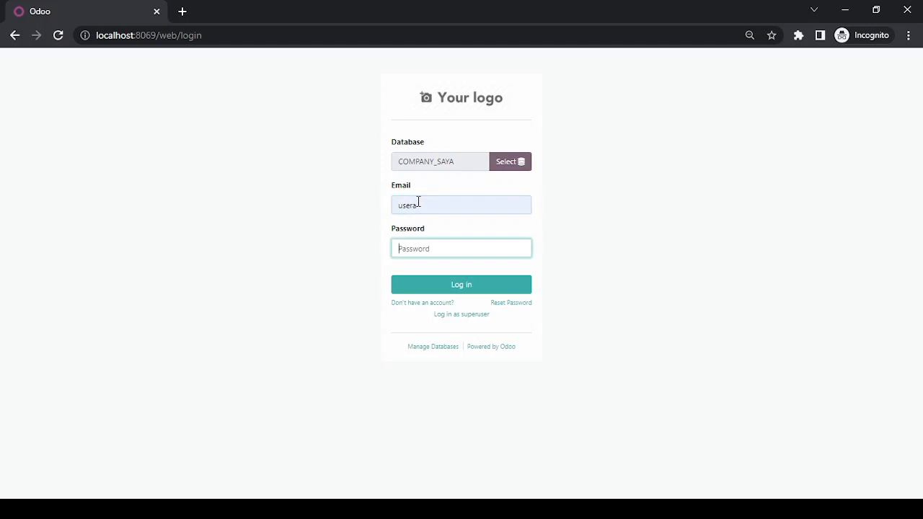
{"action": "type", "text": "a"}
{"action": "key", "text": "Tab"}
{"action": "key", "text": "Return"}
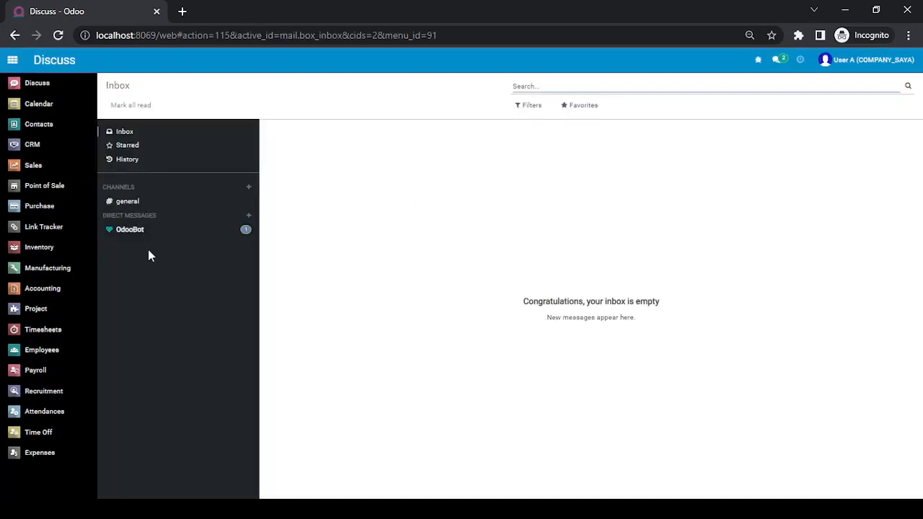
{"action": "left_click", "coordinate": [58, 289]}
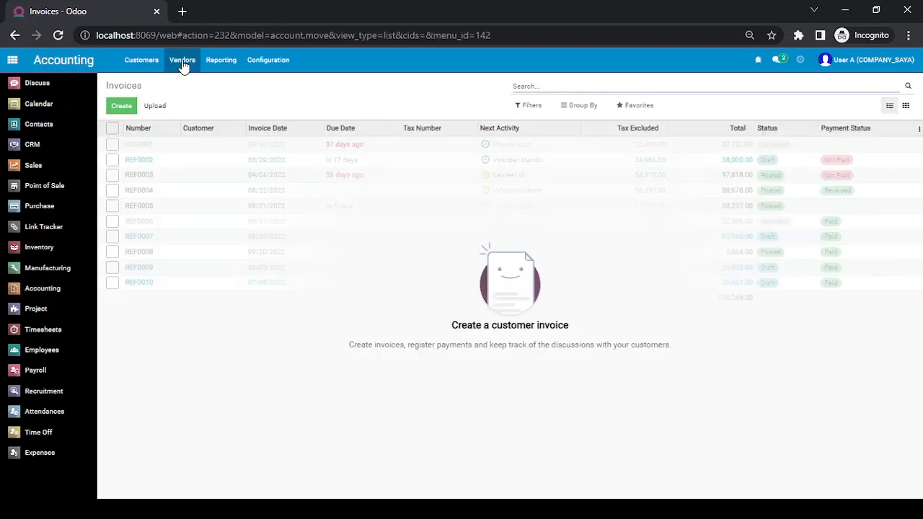
{"action": "left_click", "coordinate": [181, 64]}
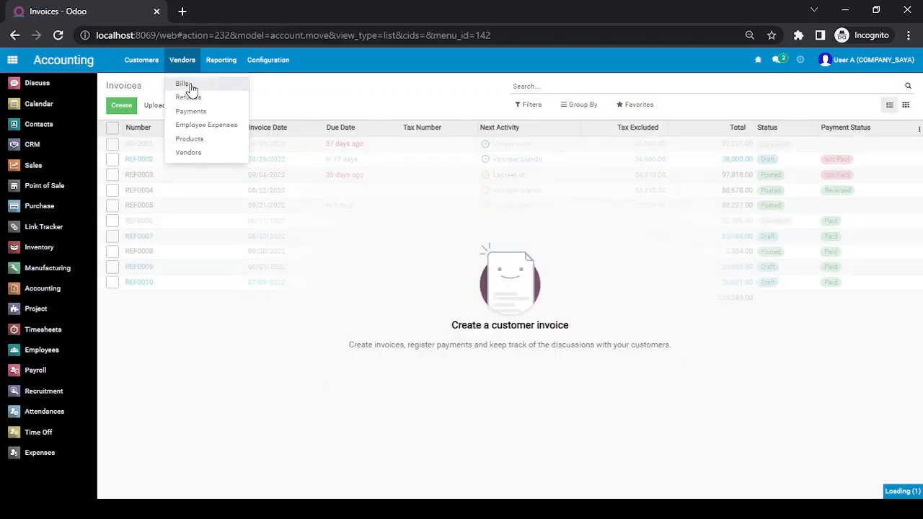
Start a new vendor bill, then open User A's My Profile preferences.
{"action": "left_click", "coordinate": [190, 87]}
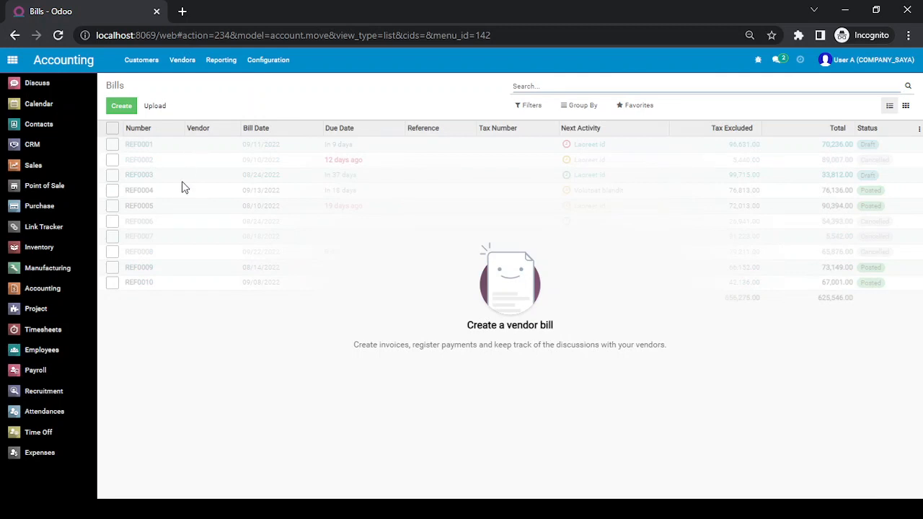
{"action": "left_click", "coordinate": [128, 109]}
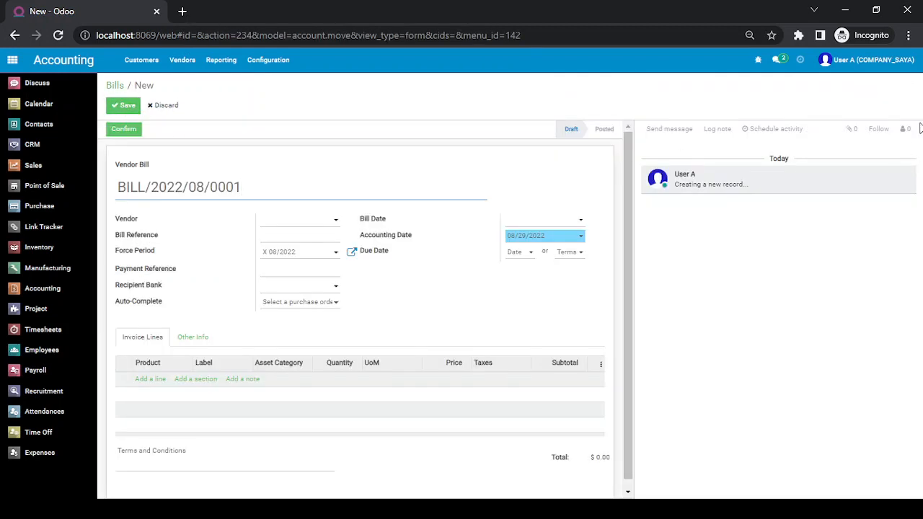
{"action": "left_click", "coordinate": [853, 62]}
{"action": "left_click", "coordinate": [829, 137]}
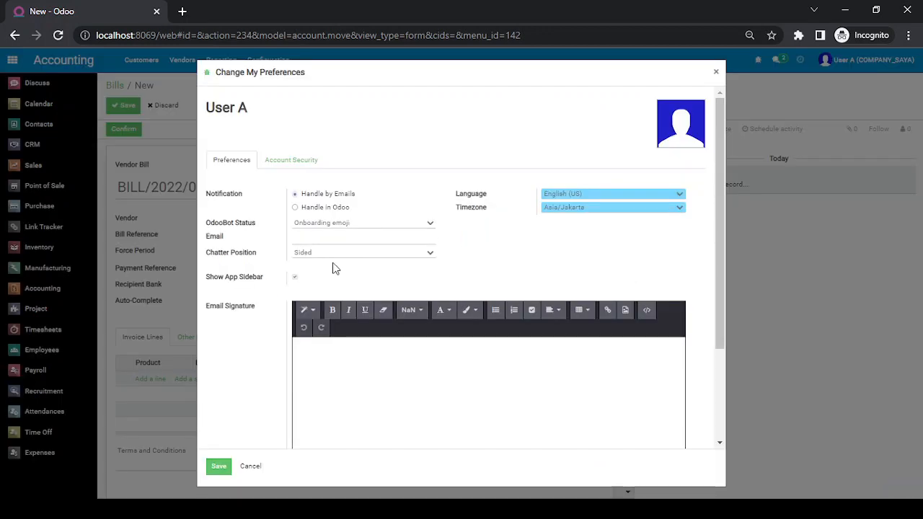
Save User A's Chatter Position preference as Normal.
{"action": "left_click", "coordinate": [335, 251]}
{"action": "left_click", "coordinate": [330, 274]}
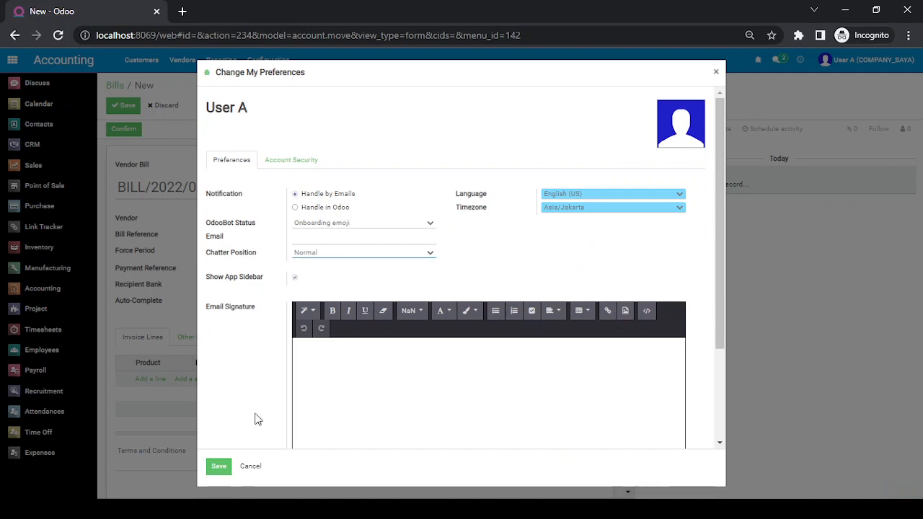
{"action": "left_click", "coordinate": [223, 470]}
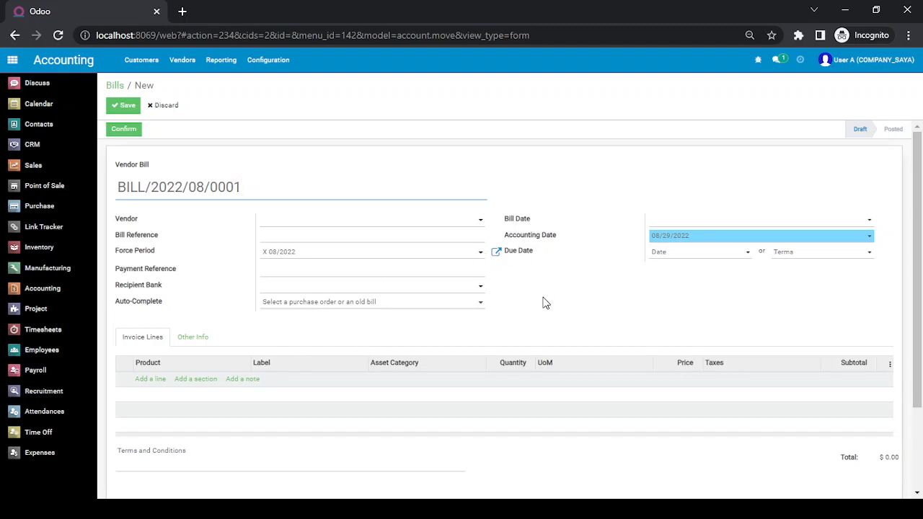
Set vendor PT. Buana Sarana and bill date 08/29/2022, and add a blank invoice line.
{"action": "left_click", "coordinate": [333, 226]}
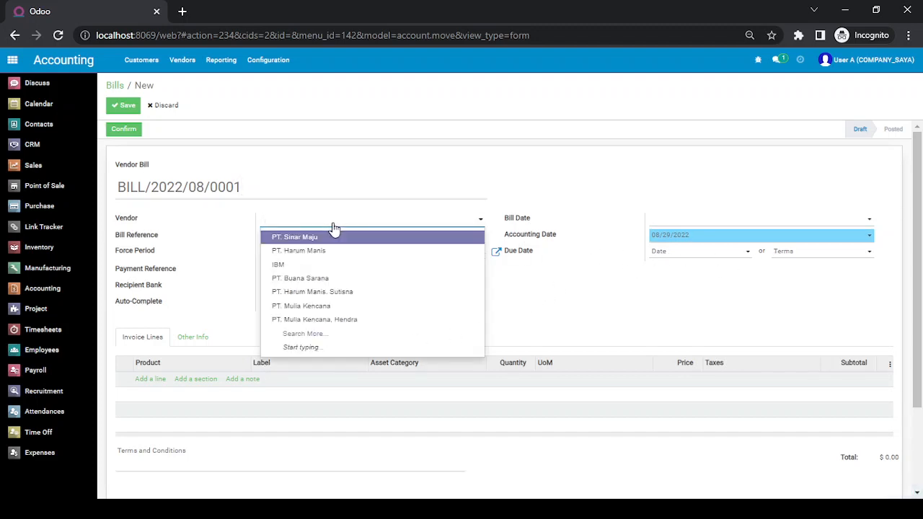
{"action": "left_click", "coordinate": [328, 281]}
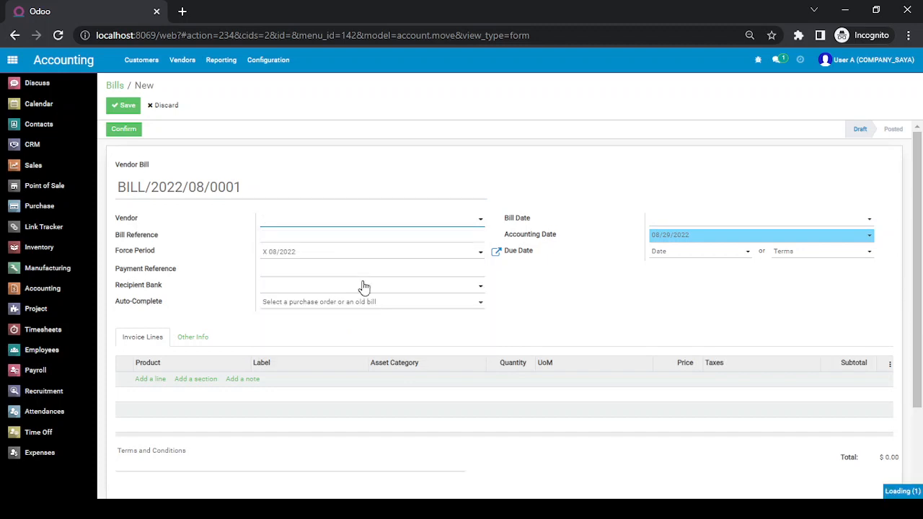
{"action": "left_click", "coordinate": [700, 219]}
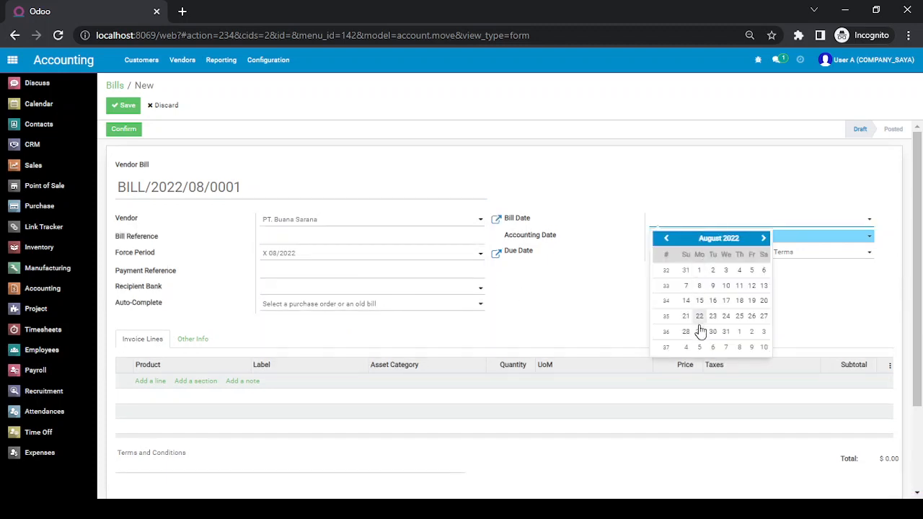
{"action": "left_click", "coordinate": [699, 331]}
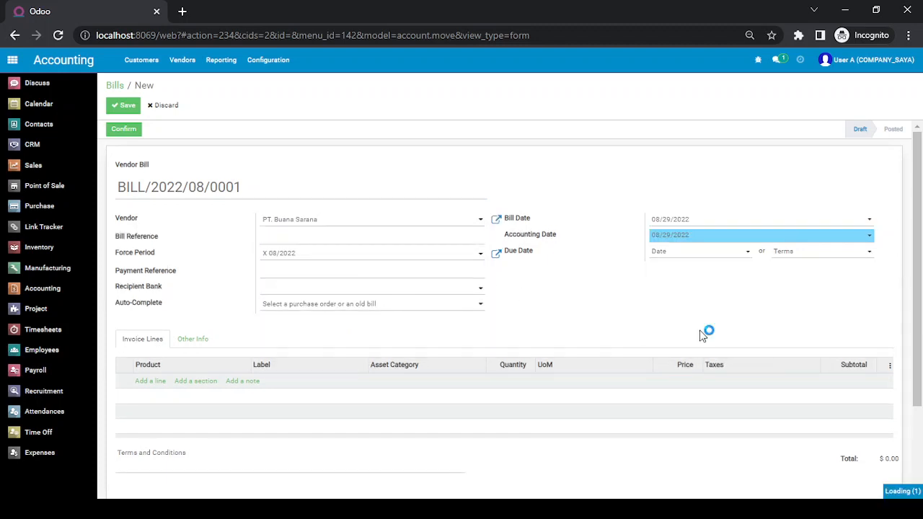
{"action": "left_click", "coordinate": [160, 388]}
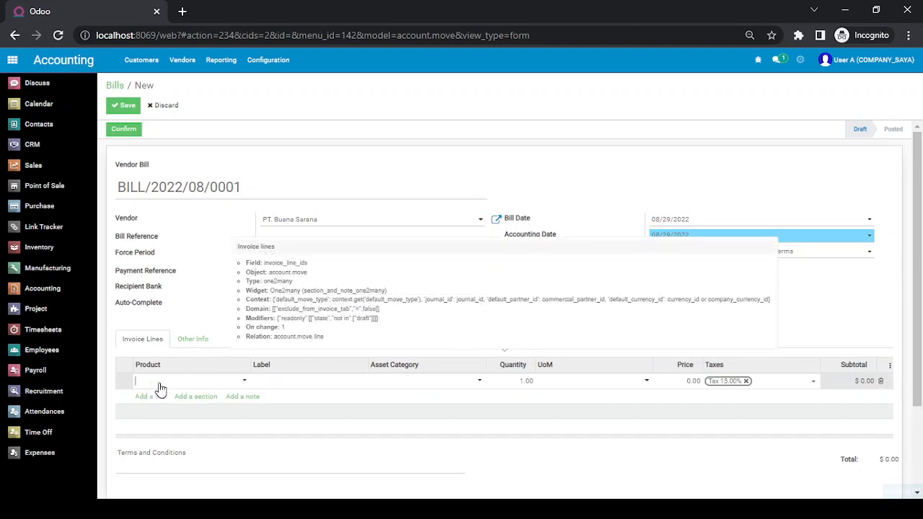
{"action": "left_click", "coordinate": [163, 382]}
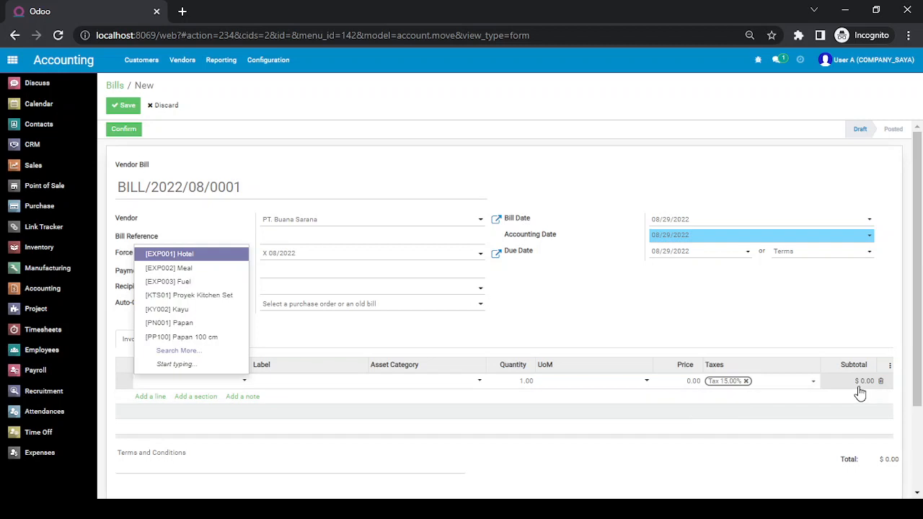
{"action": "left_click", "coordinate": [836, 60]}
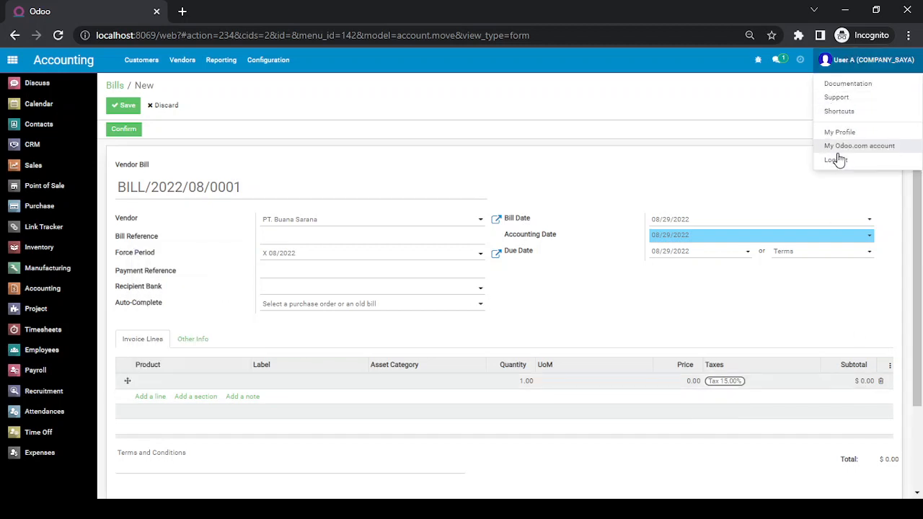
Log out discarding the unsaved bill, log back in as admin, and open Settings.
{"action": "left_click", "coordinate": [840, 162]}
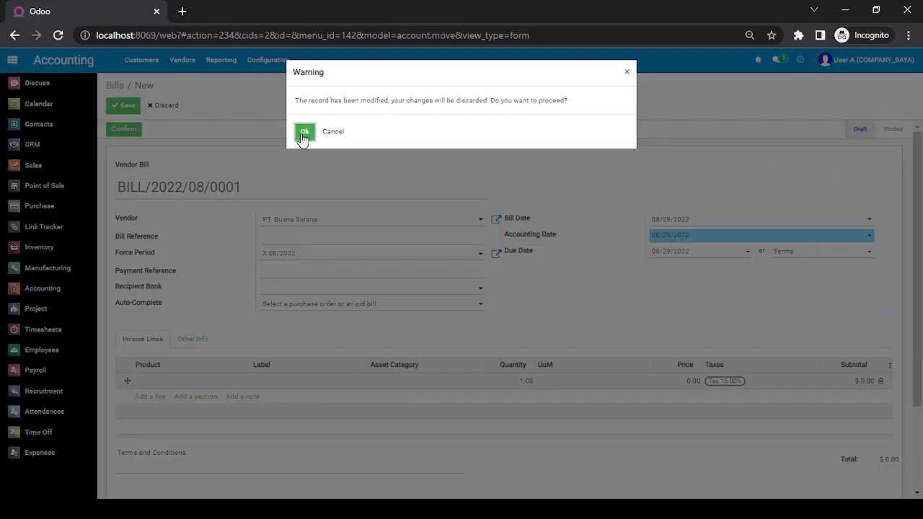
{"action": "left_click", "coordinate": [304, 132]}
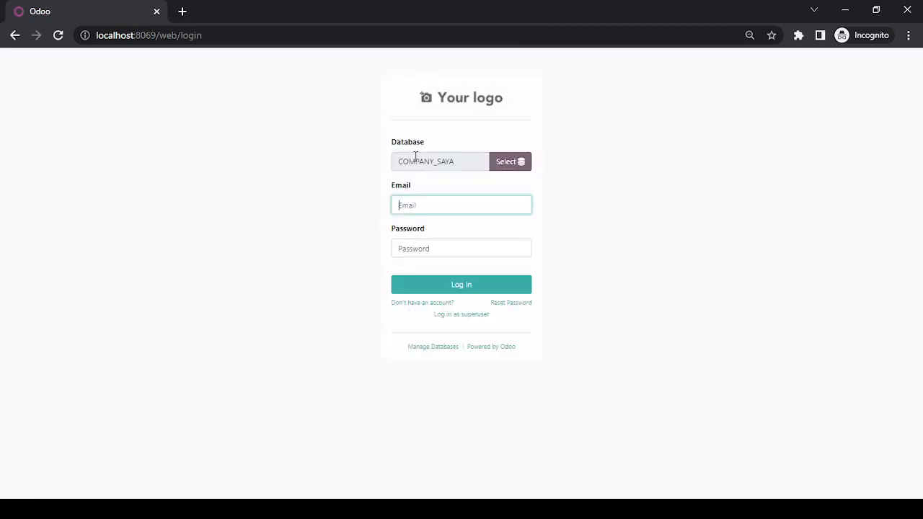
{"action": "type", "text": "min"}
{"action": "key", "text": "Tab"}
{"action": "type", "text": "a"}
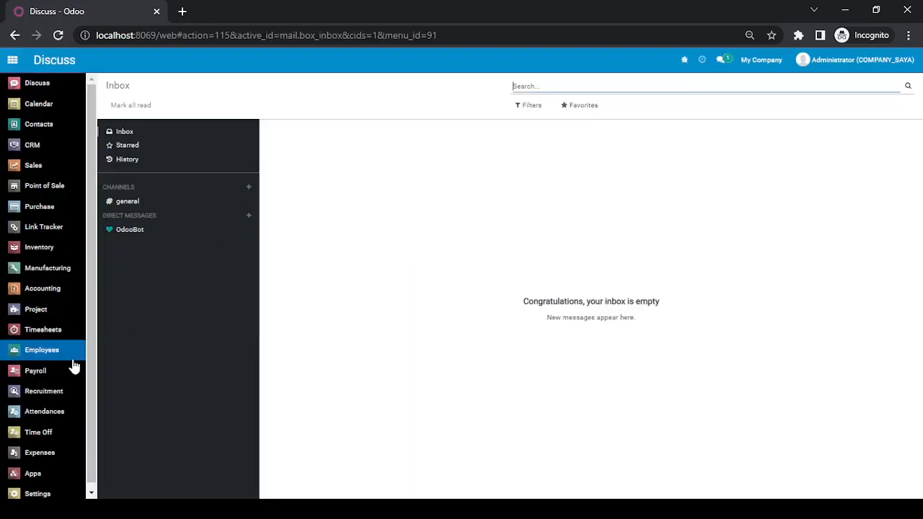
{"action": "scroll", "coordinate": [33, 466], "scroll_direction": "down", "scroll_amount": 1}
{"action": "left_click", "coordinate": [40, 488]}
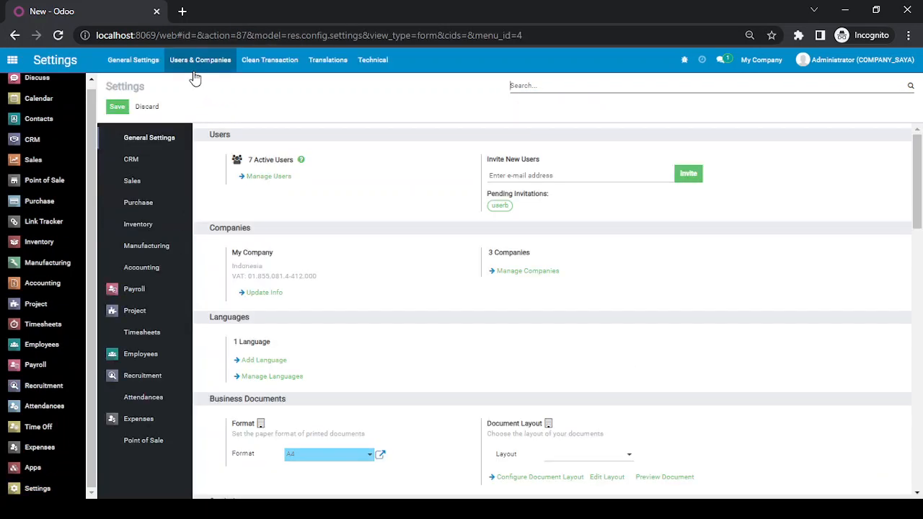
Change PT. Anak A's company currency from USD to IDR and save.
{"action": "left_click", "coordinate": [198, 62]}
{"action": "left_click", "coordinate": [200, 117]}
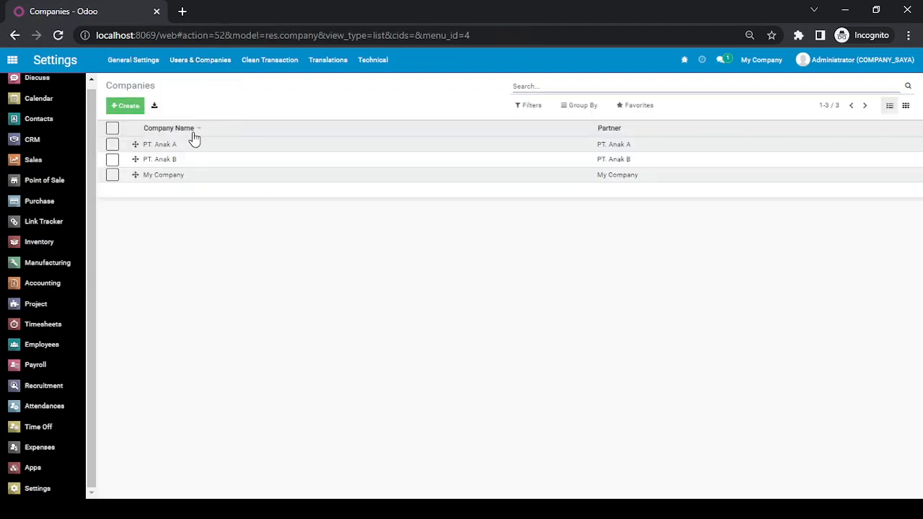
{"action": "left_click", "coordinate": [185, 145]}
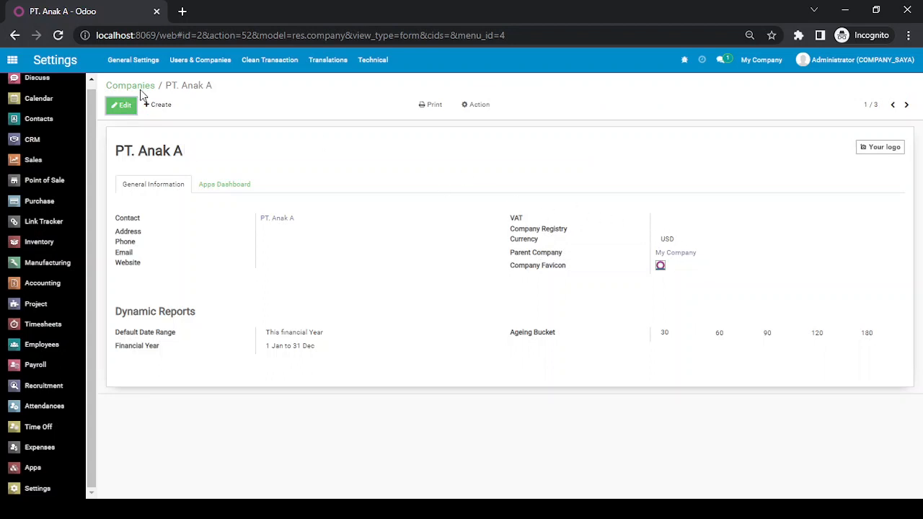
{"action": "left_click", "coordinate": [123, 105]}
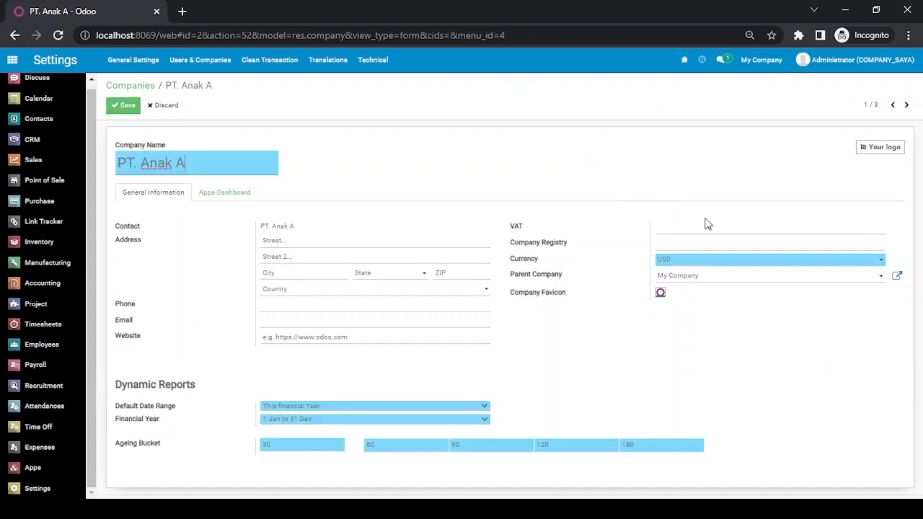
{"action": "left_click", "coordinate": [702, 265]}
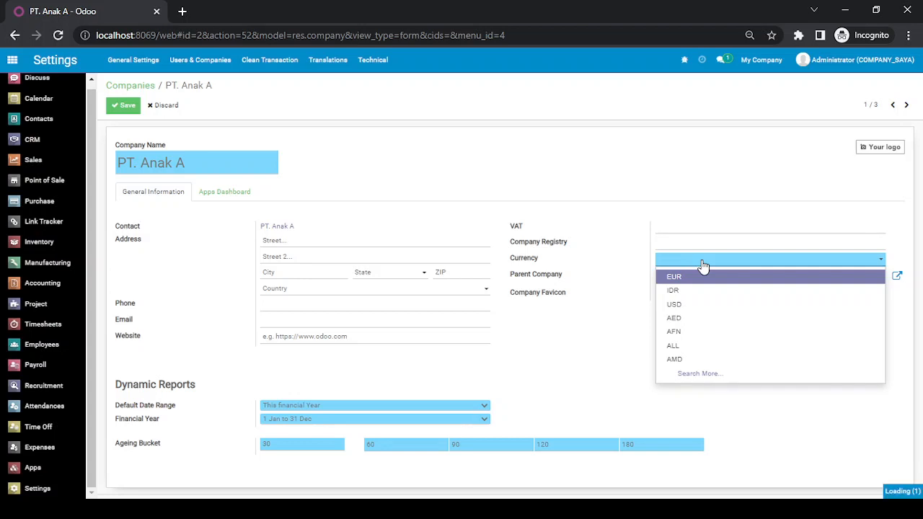
{"action": "type", "text": "IDR"}
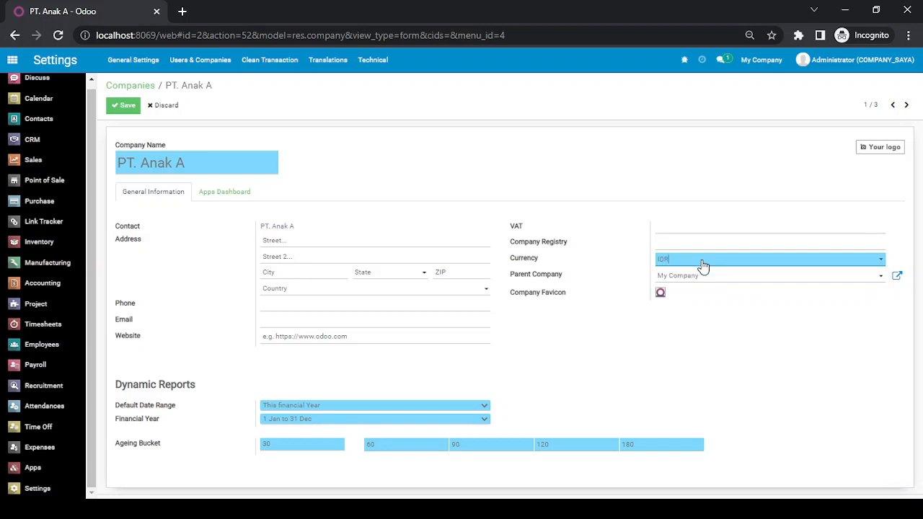
{"action": "left_click", "coordinate": [125, 106]}
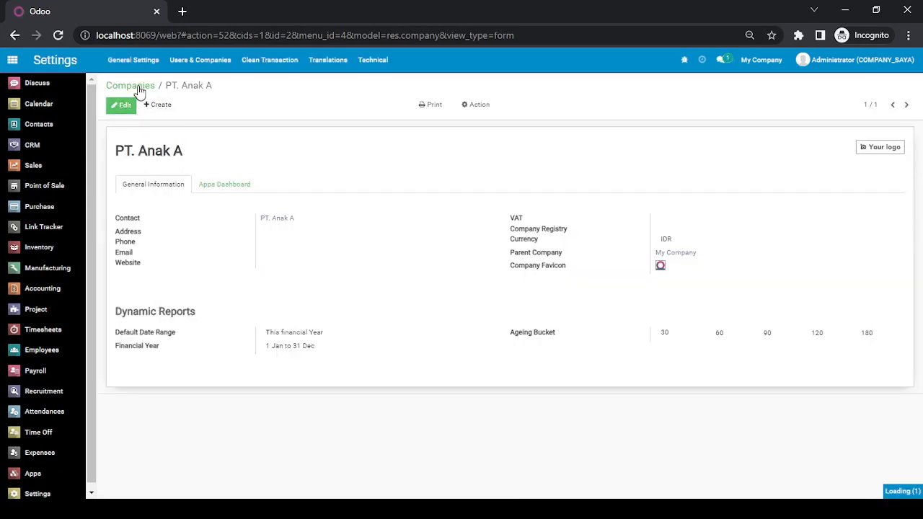
Change PT. Anak B's company currency from USD to IDR and save.
{"action": "left_click", "coordinate": [157, 159]}
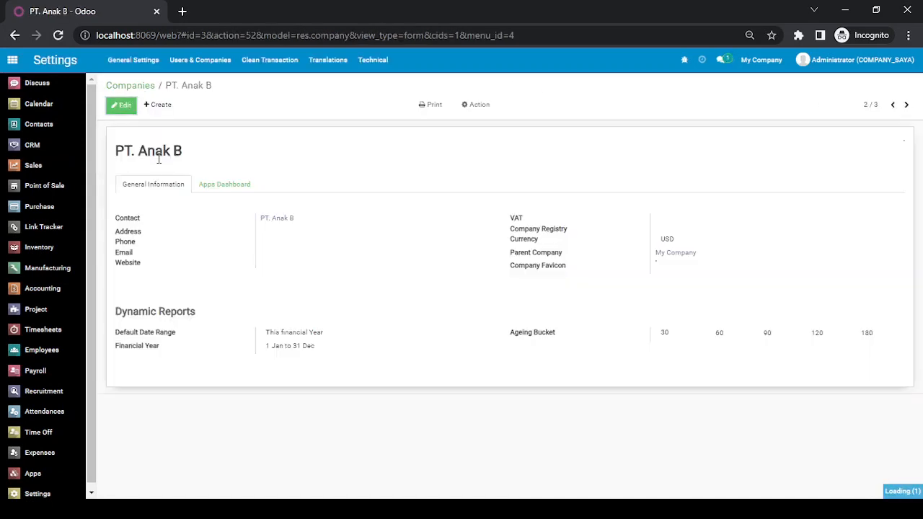
{"action": "left_click", "coordinate": [123, 105]}
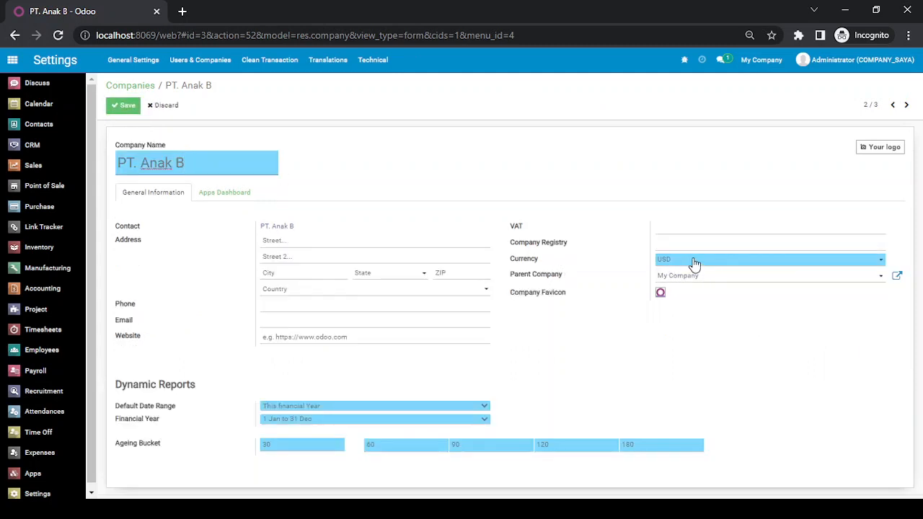
{"action": "left_click", "coordinate": [693, 262]}
{"action": "type", "text": "idr"}
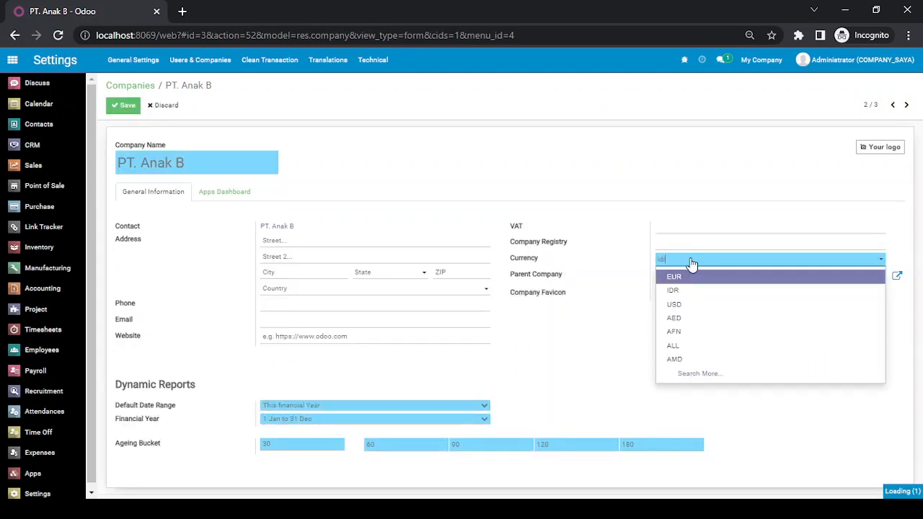
{"action": "key", "text": "Return"}
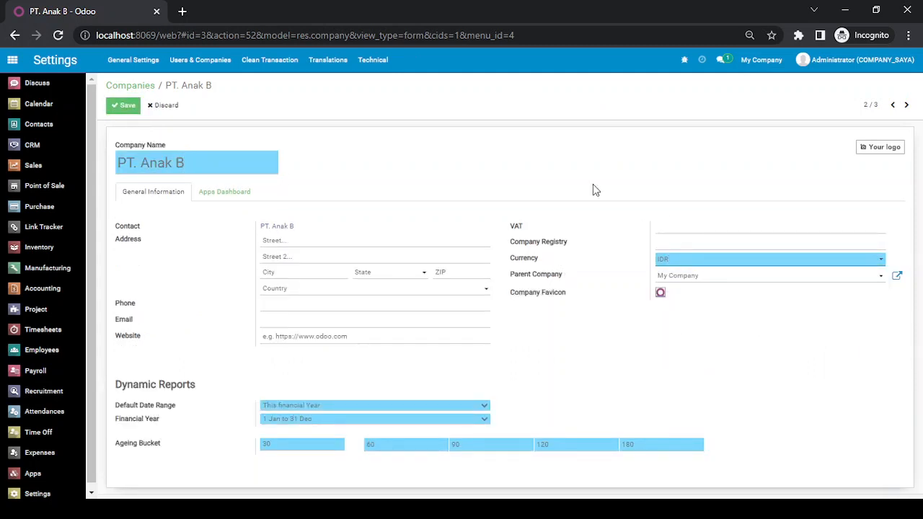
{"action": "left_click", "coordinate": [124, 105]}
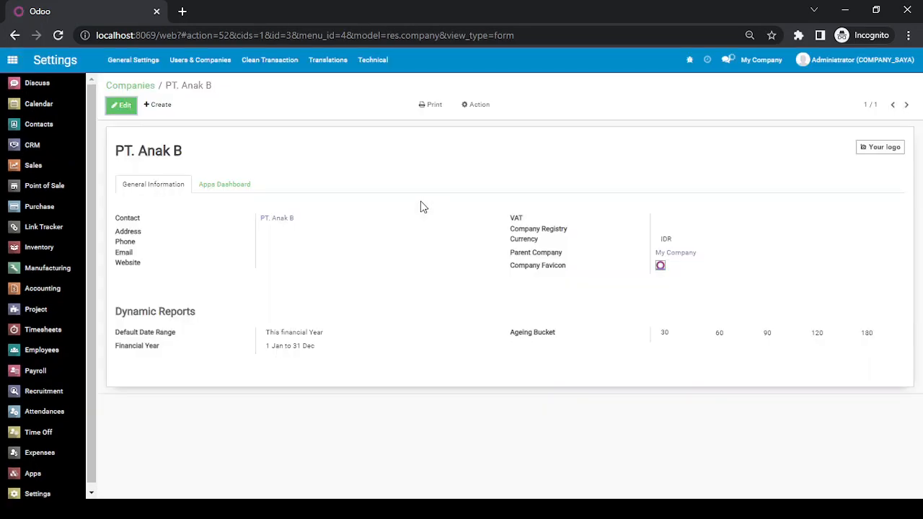
{"action": "left_click", "coordinate": [848, 68]}
Log out of admin, sign in as User A, and open Accounting.
{"action": "left_click", "coordinate": [834, 160]}
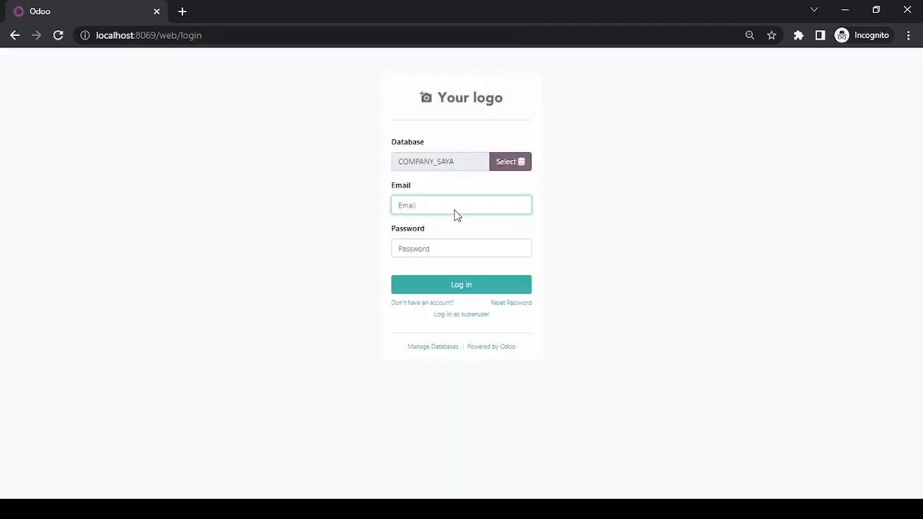
{"action": "type", "text": "usera"}
{"action": "key", "text": "Tab"}
{"action": "type", "text": "1"}
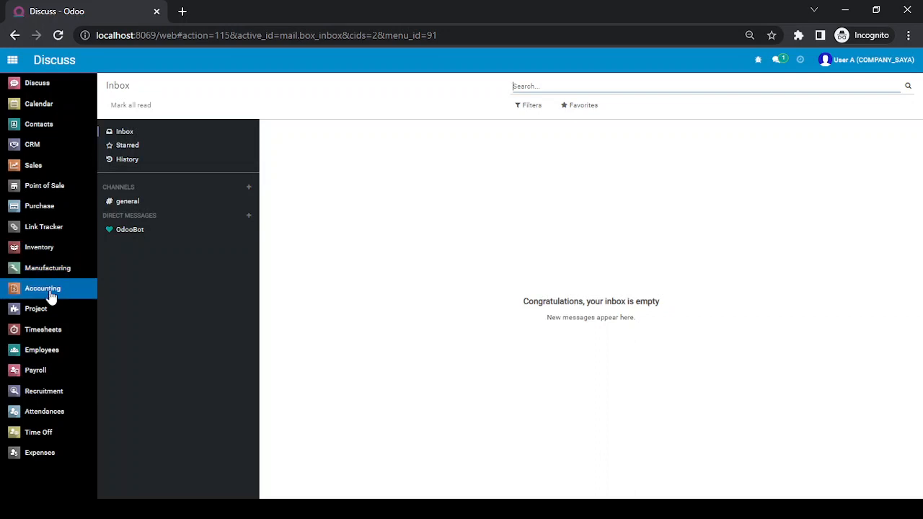
{"action": "left_click", "coordinate": [50, 292]}
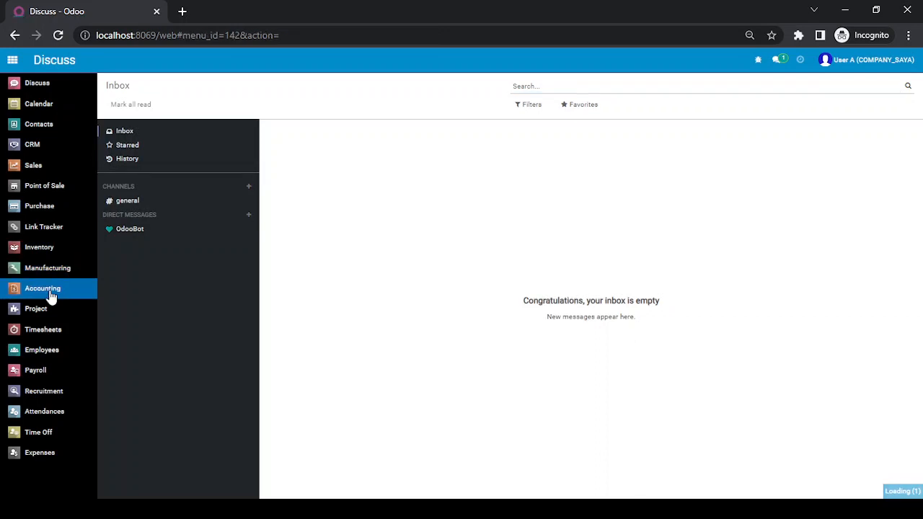
Create a new vendor bill for PT. Buana Sarana dated August 29, 2022.
{"action": "left_click", "coordinate": [182, 60]}
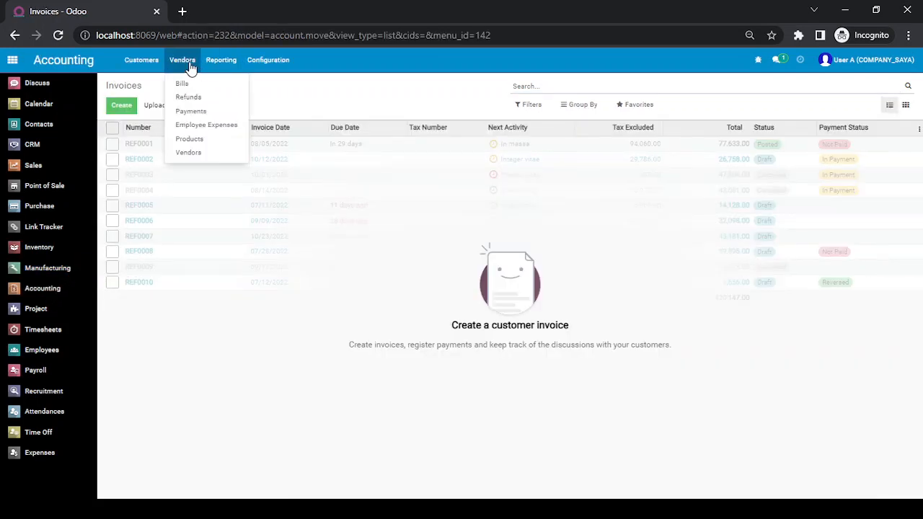
{"action": "left_click", "coordinate": [191, 86]}
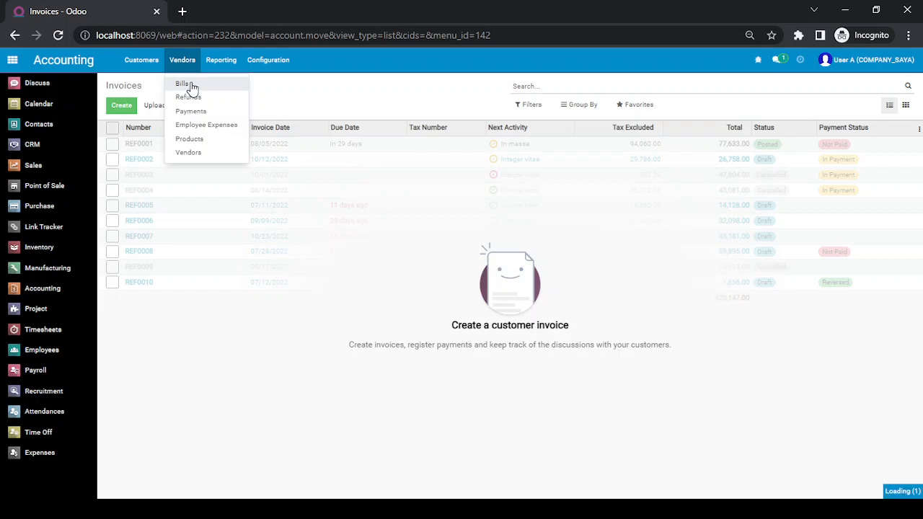
{"action": "left_click", "coordinate": [116, 108]}
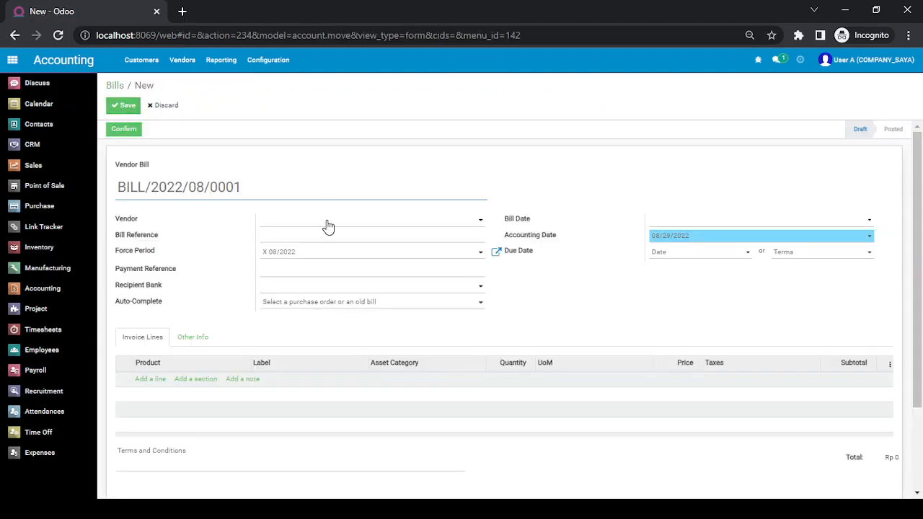
{"action": "left_click", "coordinate": [328, 227]}
{"action": "left_click", "coordinate": [325, 279]}
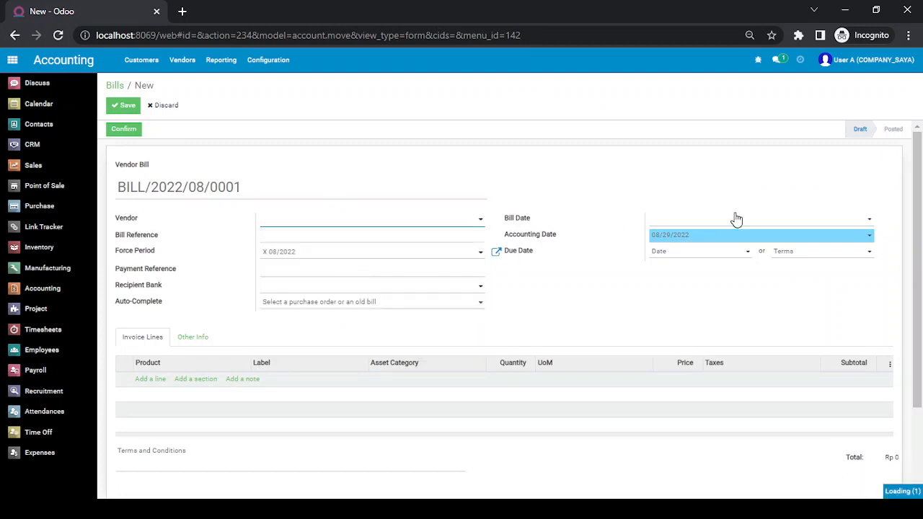
{"action": "left_click", "coordinate": [714, 220]}
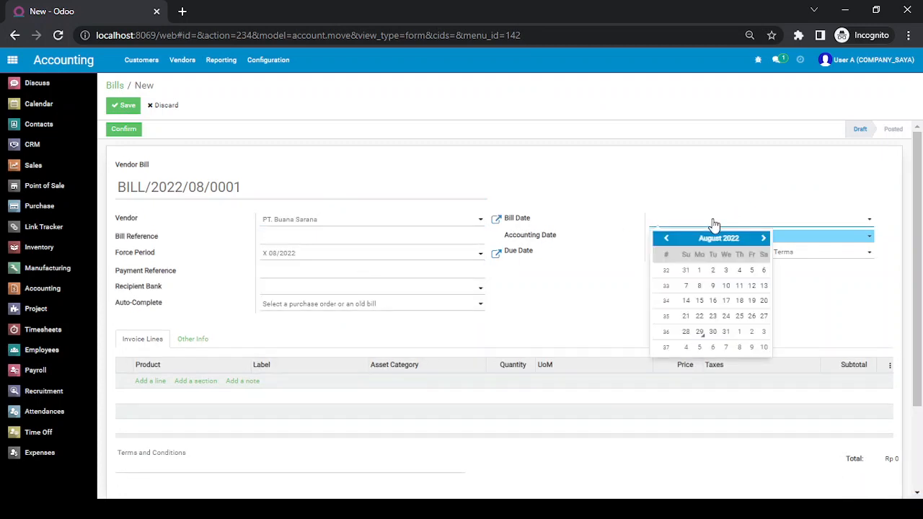
{"action": "left_click", "coordinate": [699, 331]}
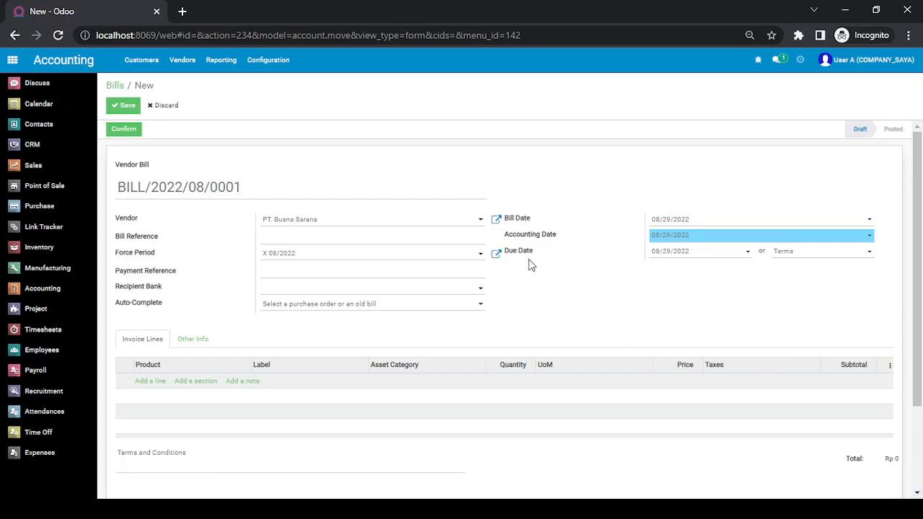
Add an untaxed [PP100] Papan 100 cm line priced at 50,000.
{"action": "left_click", "coordinate": [152, 386]}
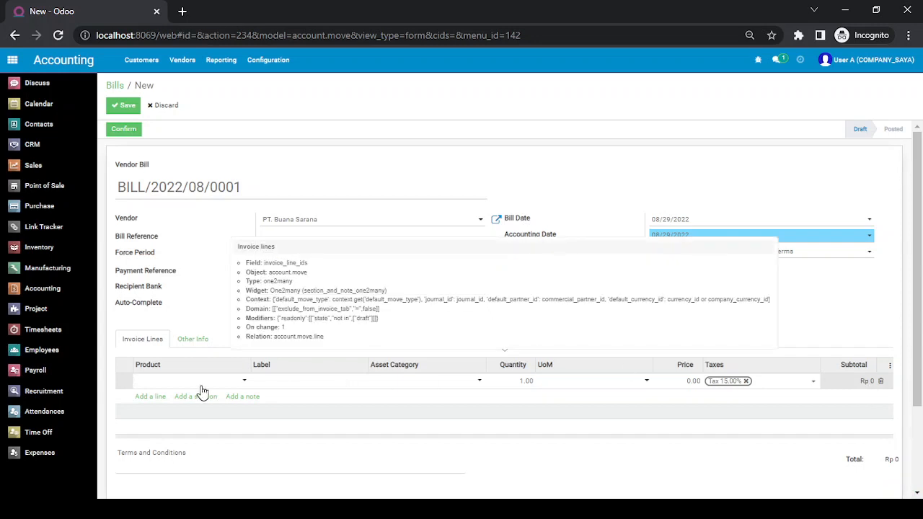
{"action": "type", "text": "papa"}
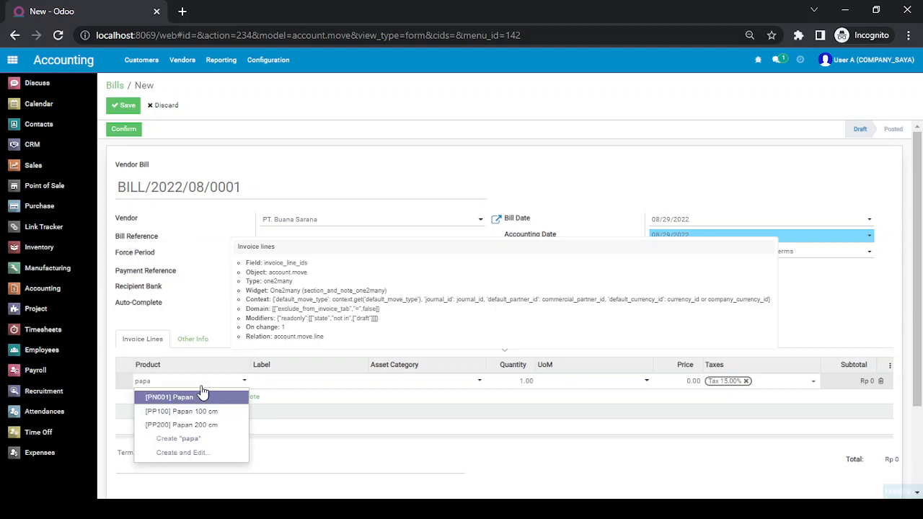
{"action": "key", "text": "Down"}
{"action": "key", "text": "Escape"}
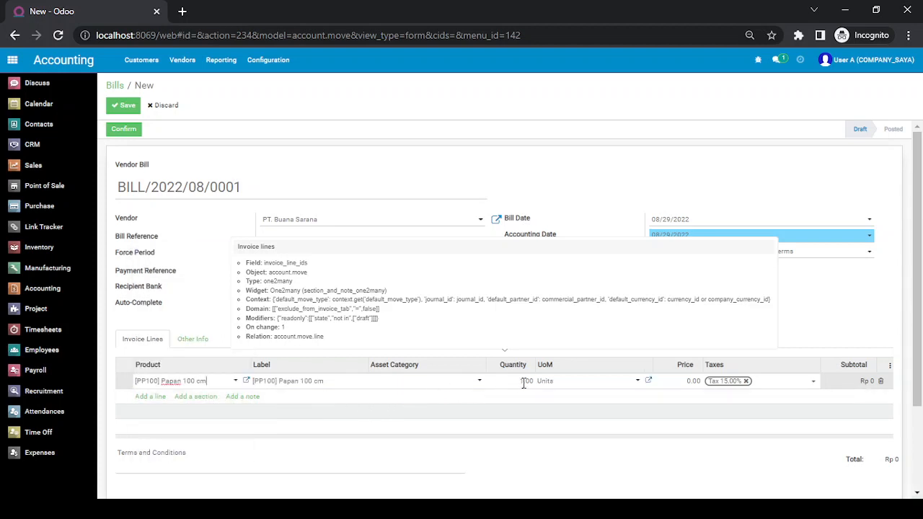
{"action": "left_click", "coordinate": [746, 384]}
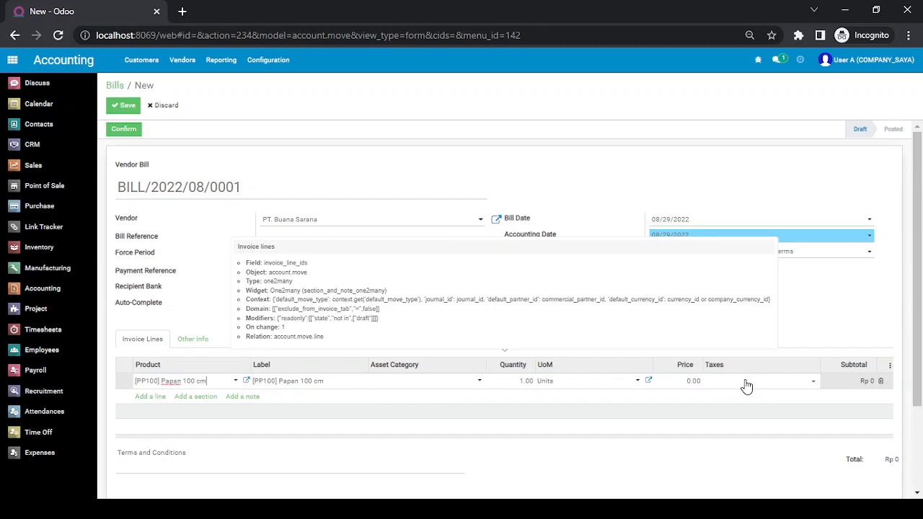
{"action": "left_click", "coordinate": [699, 383]}
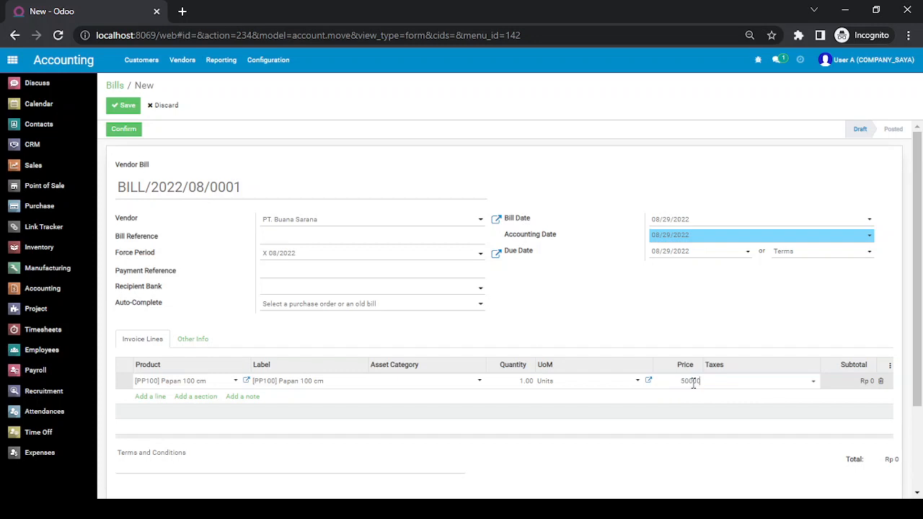
{"action": "left_click", "coordinate": [692, 393]}
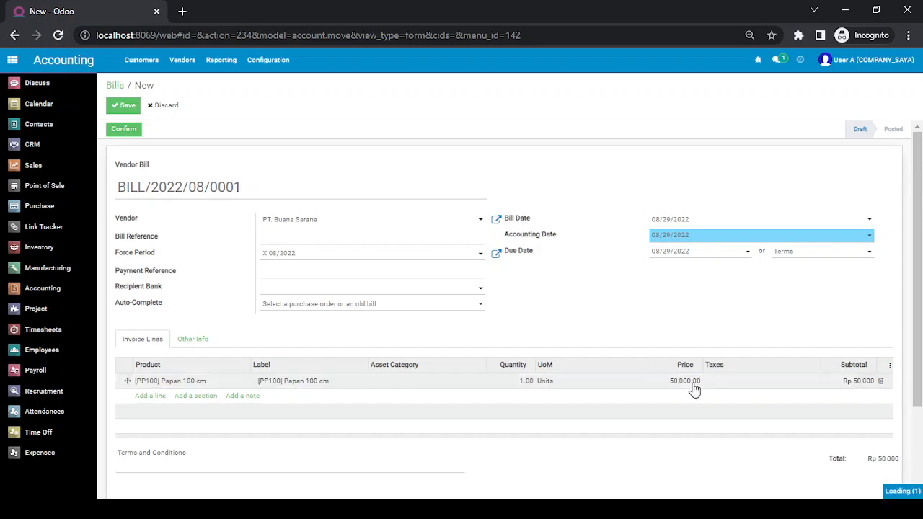
Delete the empty extra line, post the bill, and log out of User A.
{"action": "left_click", "coordinate": [887, 412]}
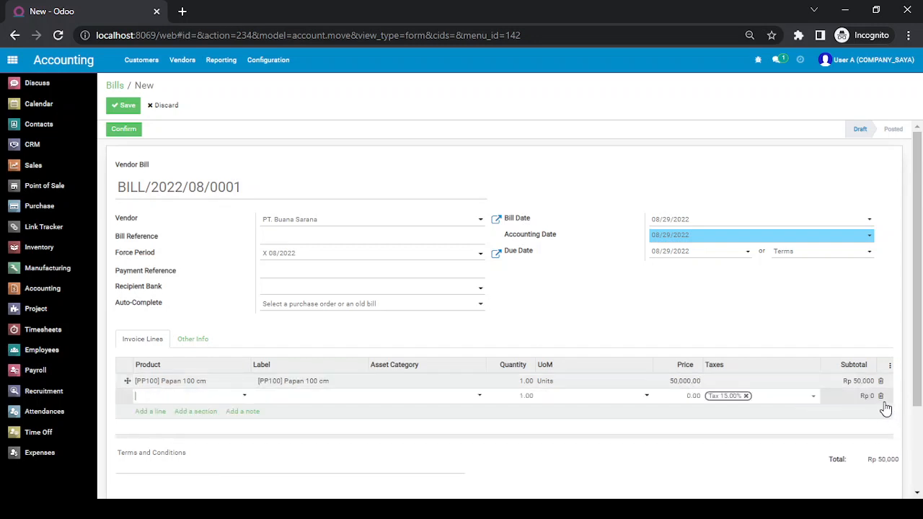
{"action": "left_click", "coordinate": [881, 395]}
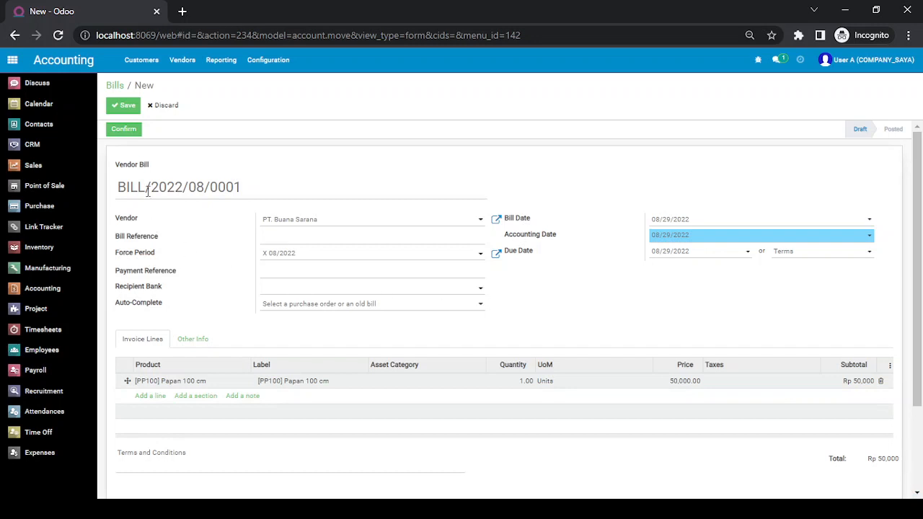
{"action": "left_click", "coordinate": [126, 106]}
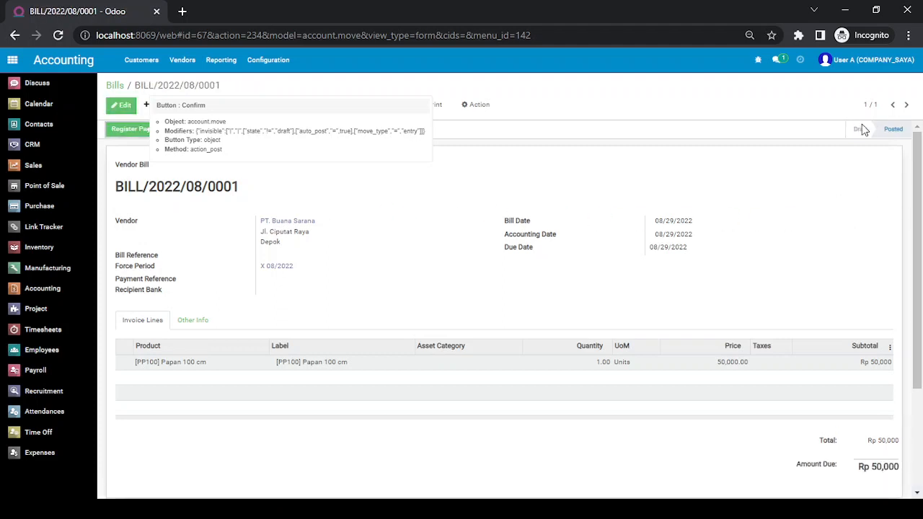
{"action": "left_click", "coordinate": [854, 60]}
{"action": "left_click", "coordinate": [839, 165]}
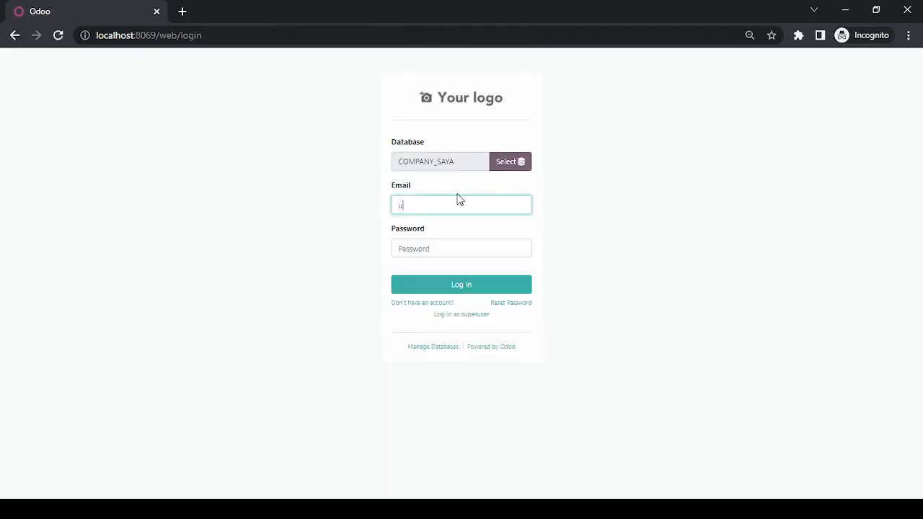
Log in as User B and open Accounting's Vendors > Bills list to start a new bill.
{"action": "type", "text": "a•"}
{"action": "key", "text": "Return"}
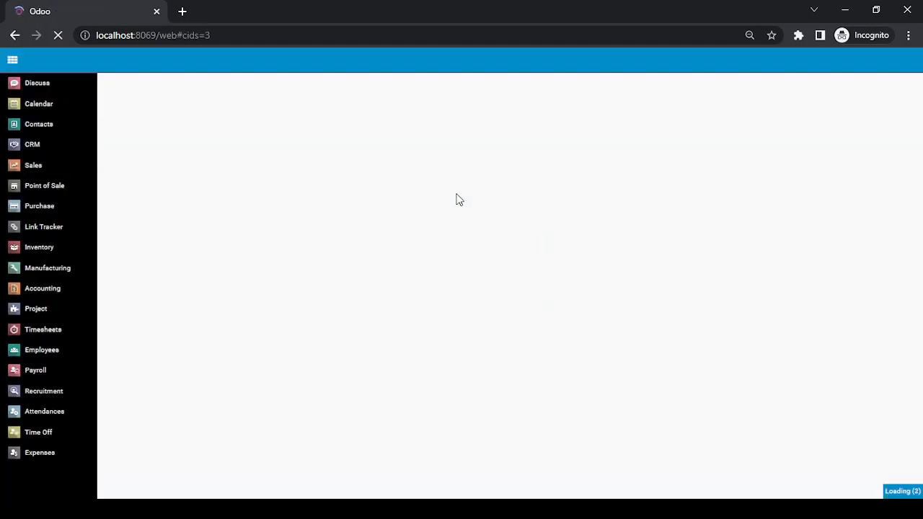
{"action": "left_click", "coordinate": [62, 293]}
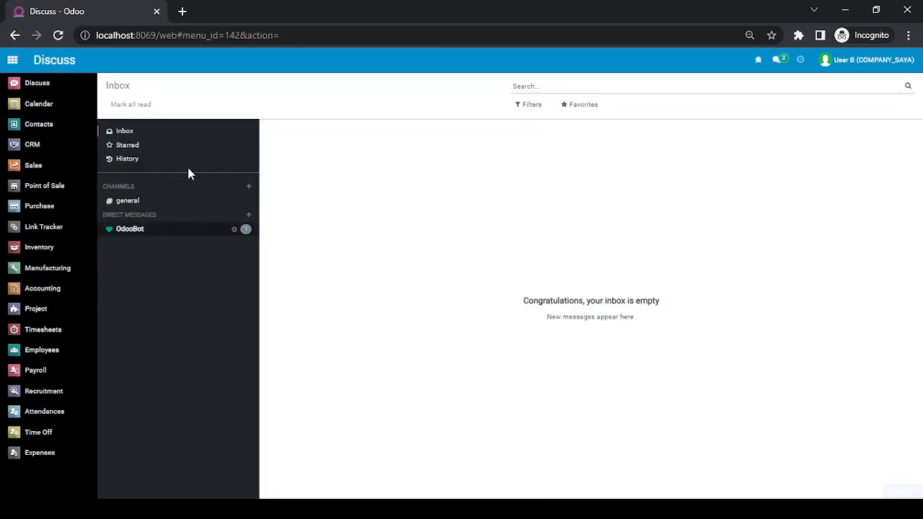
{"action": "left_click", "coordinate": [192, 64]}
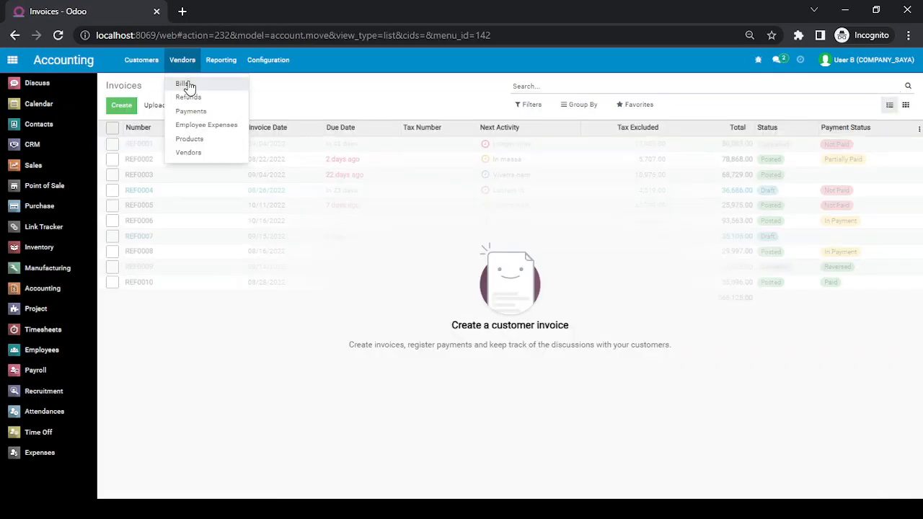
{"action": "left_click", "coordinate": [186, 86]}
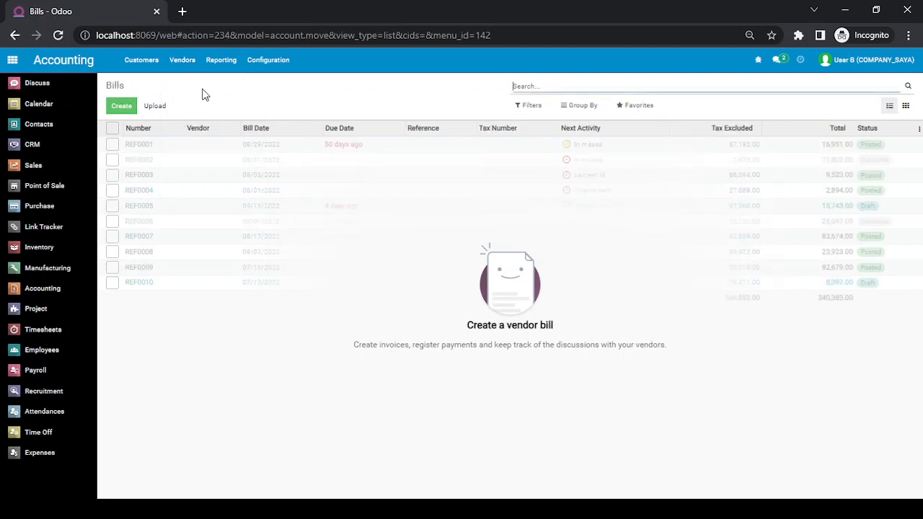
{"action": "left_click", "coordinate": [121, 106]}
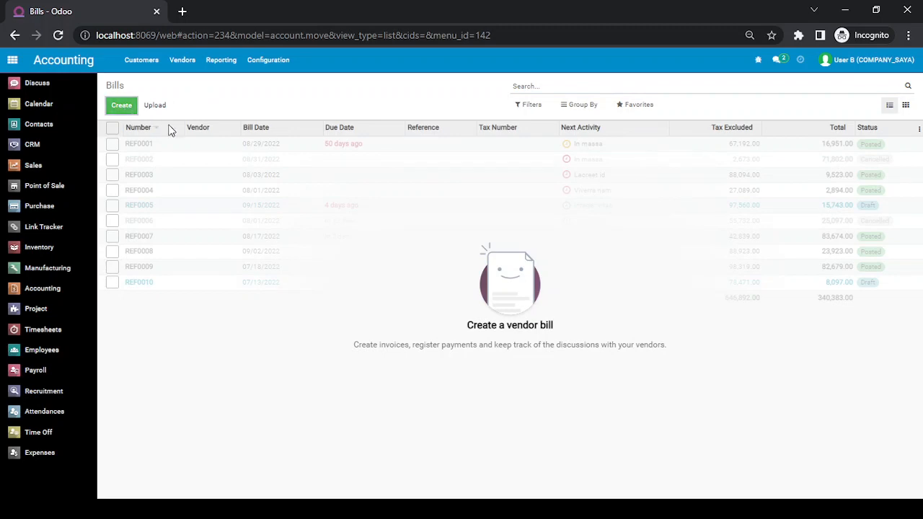
Set User B's chatter position to Normal in My Profile preferences and save.
{"action": "left_click", "coordinate": [854, 62]}
{"action": "left_click", "coordinate": [847, 133]}
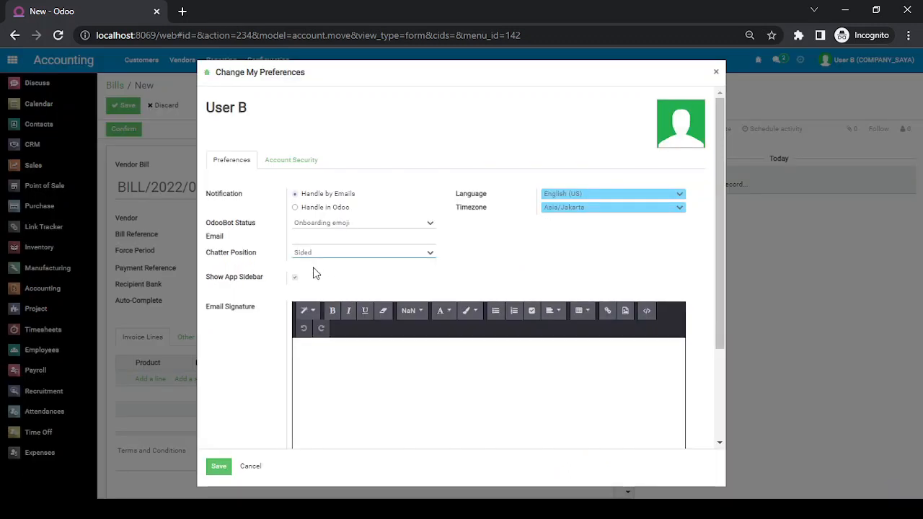
{"action": "left_click", "coordinate": [319, 274]}
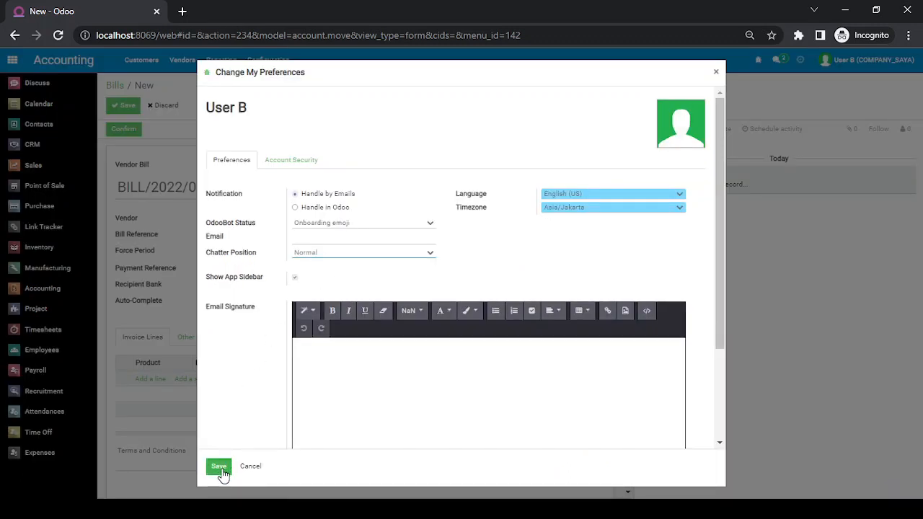
{"action": "left_click", "coordinate": [222, 468]}
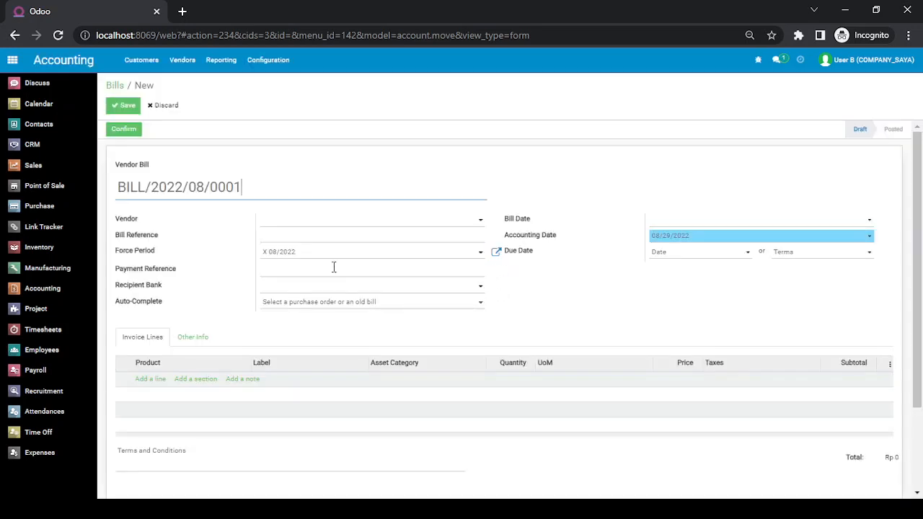
Choose vendor PT. Sinar Maju and set the bill date to August 29, 2022.
{"action": "left_click", "coordinate": [322, 221]}
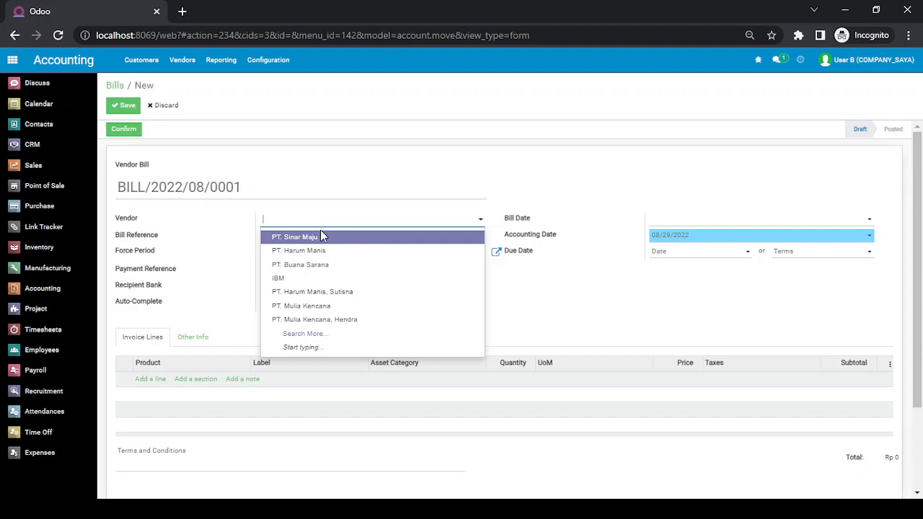
{"action": "left_click", "coordinate": [320, 235]}
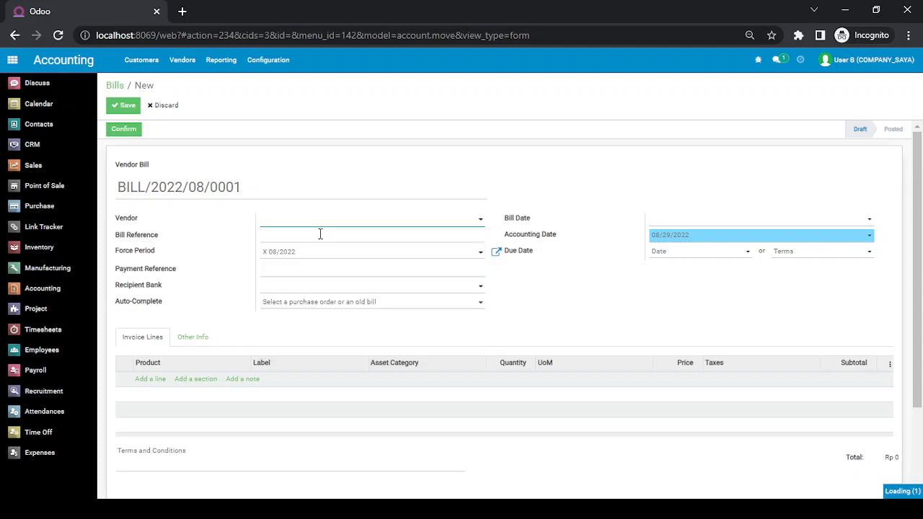
{"action": "left_click", "coordinate": [720, 228]}
{"action": "left_click", "coordinate": [703, 330]}
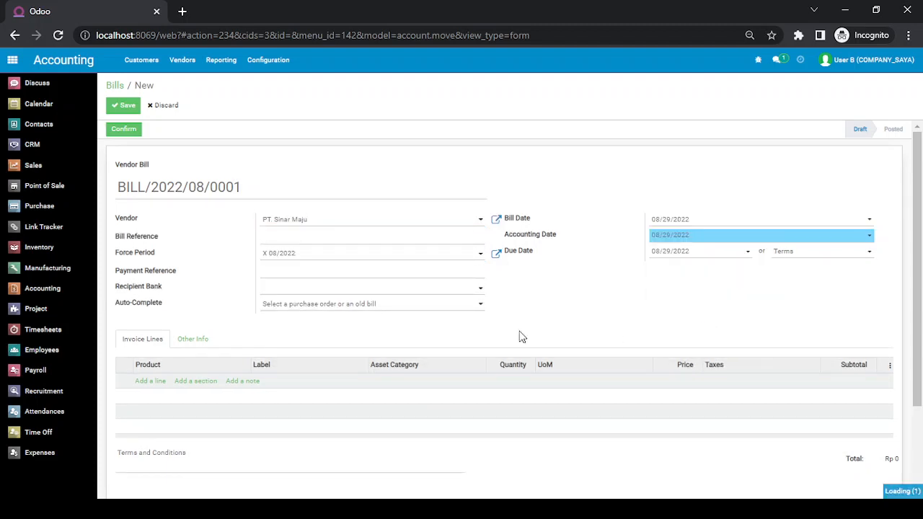
Add an untaxed [PP200] Papan 200 cm line priced at 100,000.
{"action": "left_click", "coordinate": [153, 382]}
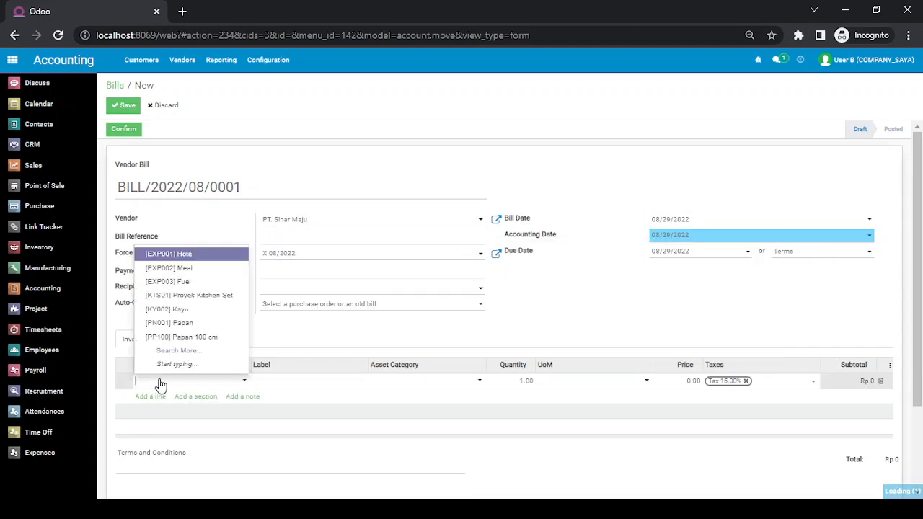
{"action": "key", "text": "Down"}
{"action": "key", "text": "Down"}
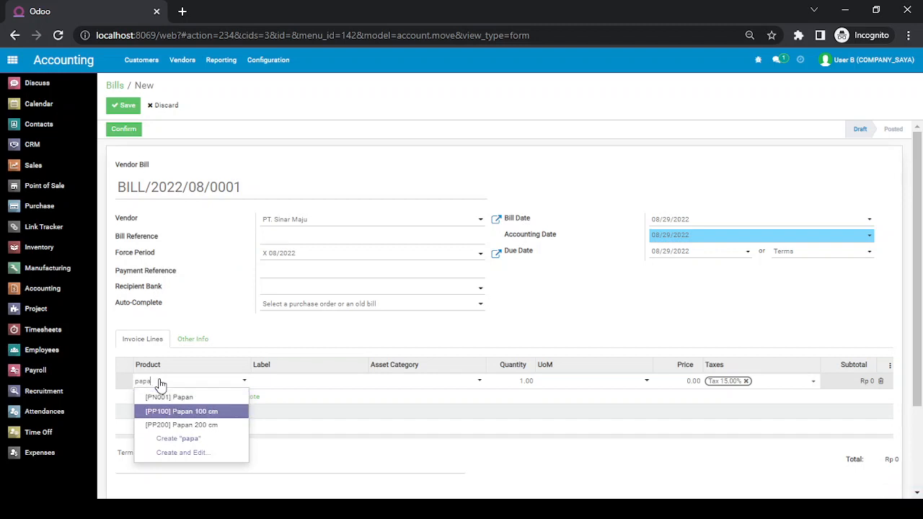
{"action": "key", "text": "Return"}
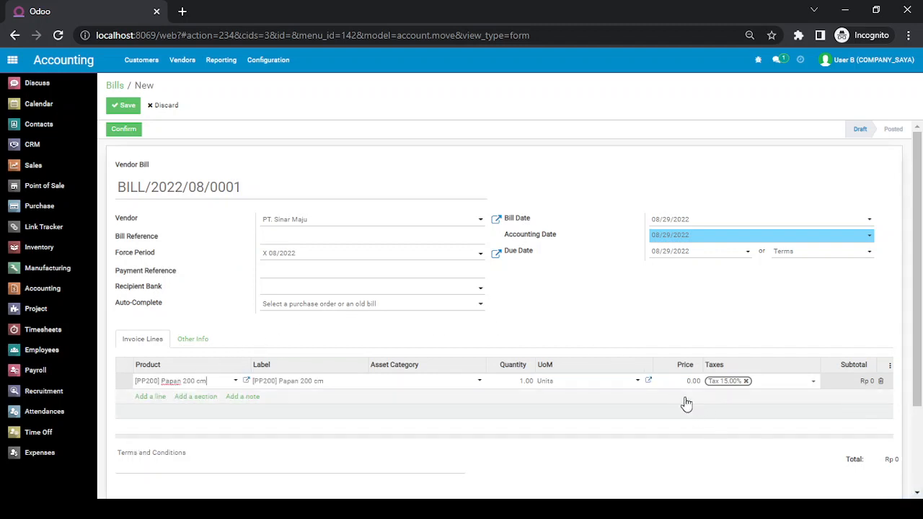
{"action": "left_click", "coordinate": [745, 382]}
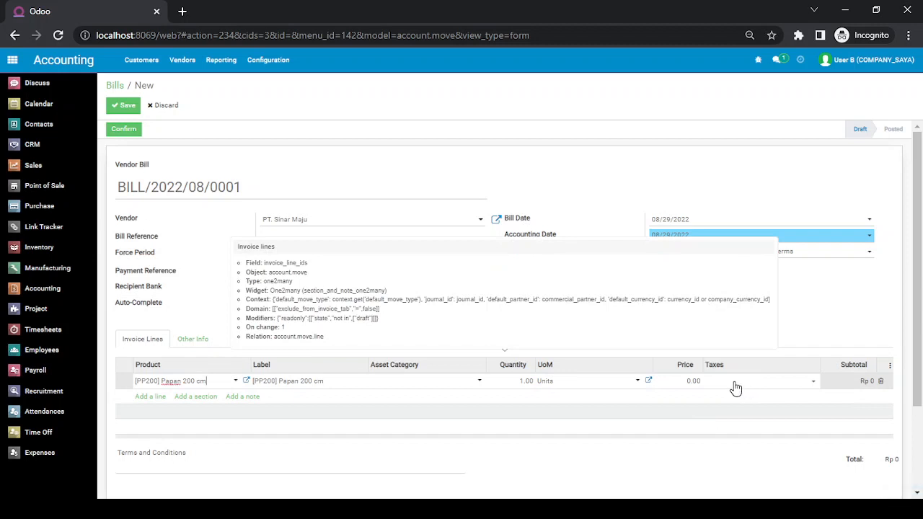
{"action": "left_click", "coordinate": [694, 382]}
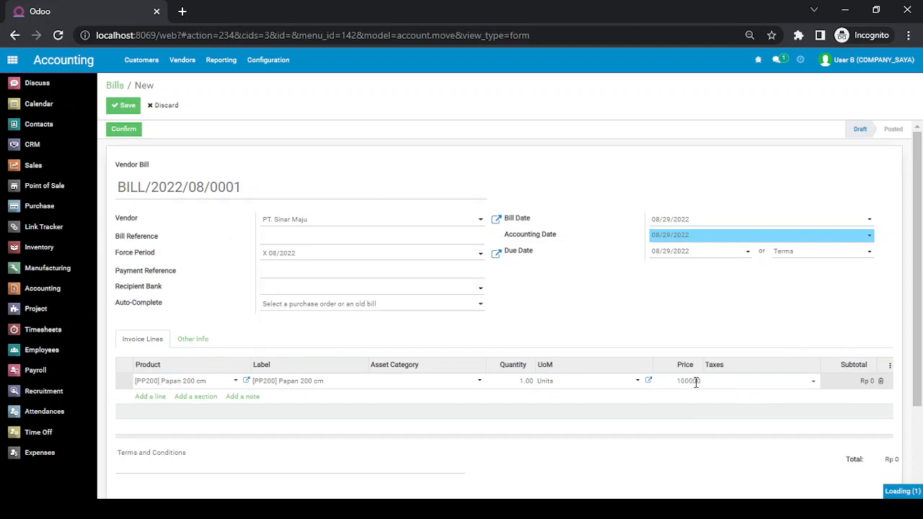
{"action": "left_click", "coordinate": [884, 425]}
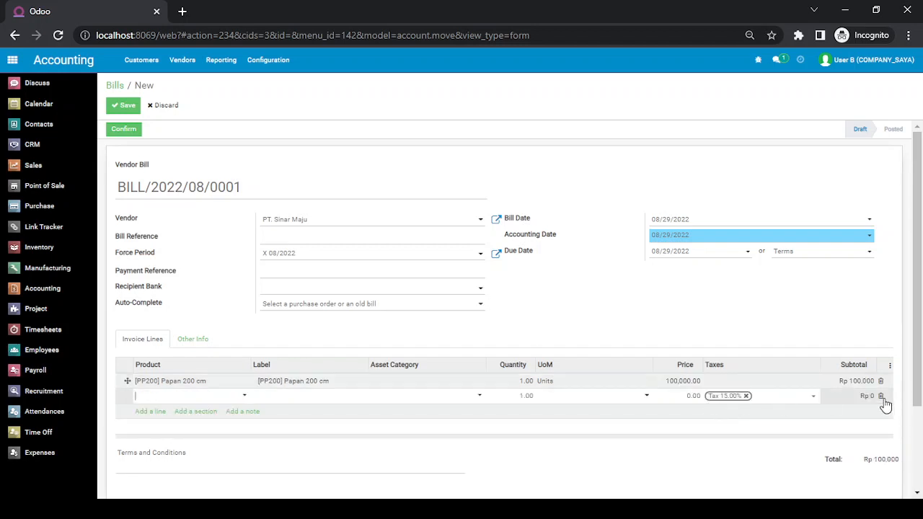
Re-enter the 100,000 price, remove the empty extra lines, and save the bill.
{"action": "left_click", "coordinate": [881, 398]}
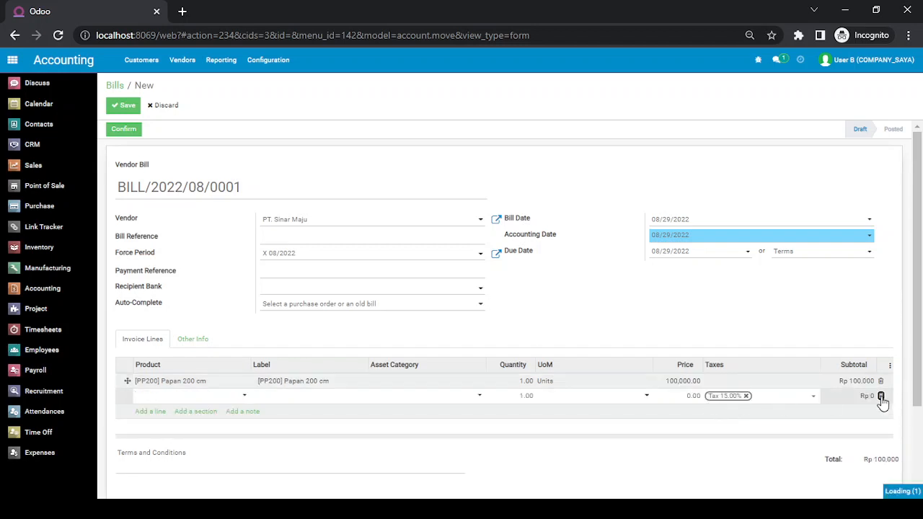
{"action": "left_click", "coordinate": [686, 387]}
{"action": "type", "text": "100"}
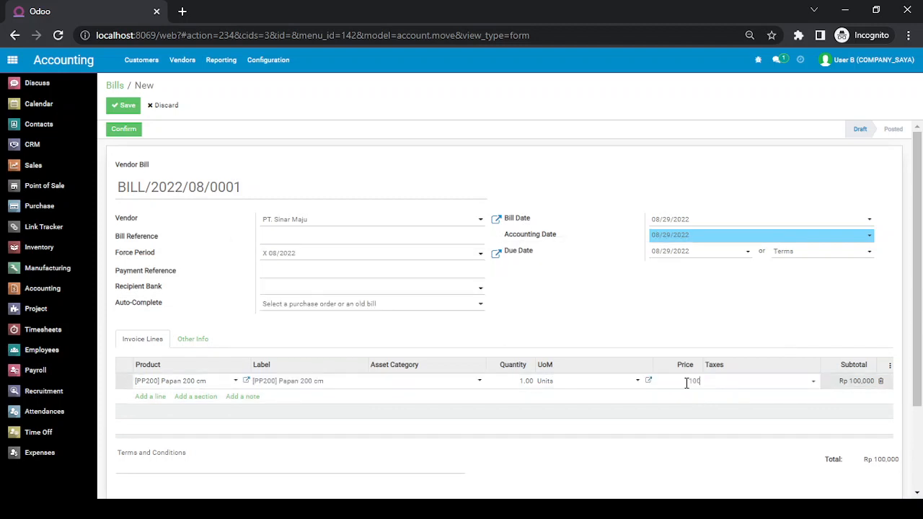
{"action": "type", "text": ",000"}
{"action": "key", "text": "Return"}
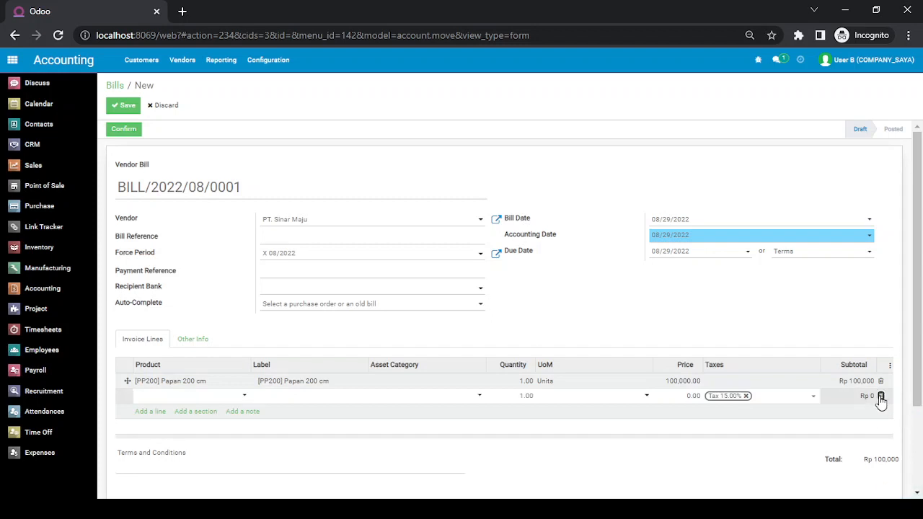
{"action": "left_click", "coordinate": [880, 396]}
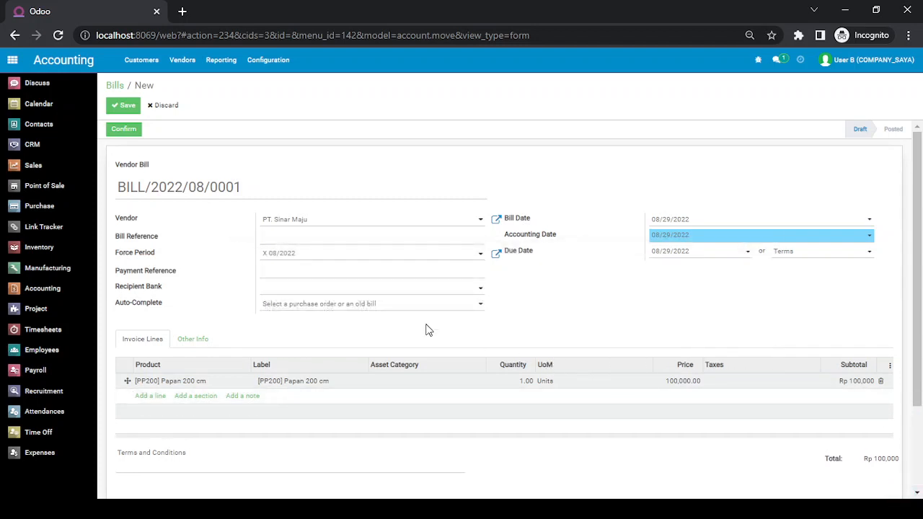
{"action": "left_click", "coordinate": [120, 105]}
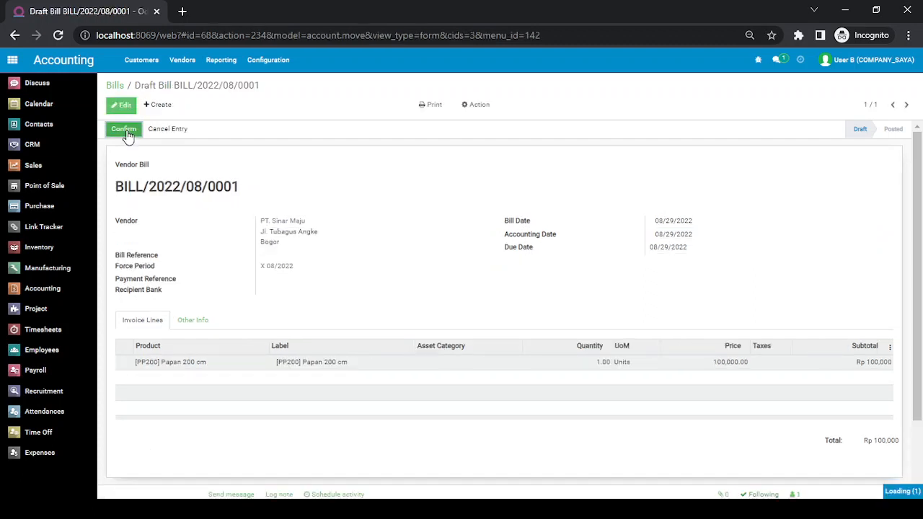
Post the bill, check its number BILL/2022/08/0001, then log out.
{"action": "left_click", "coordinate": [126, 131]}
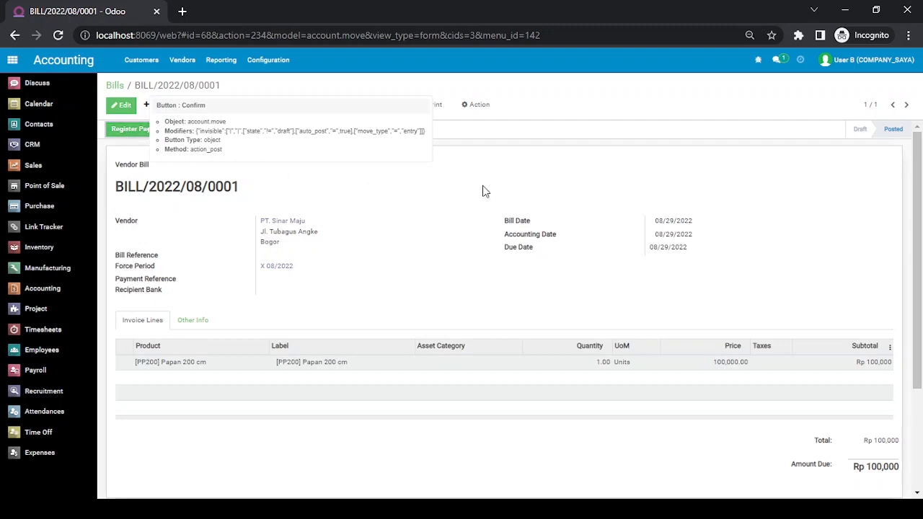
{"action": "double_click", "coordinate": [130, 189]}
{"action": "double_click", "coordinate": [164, 188]}
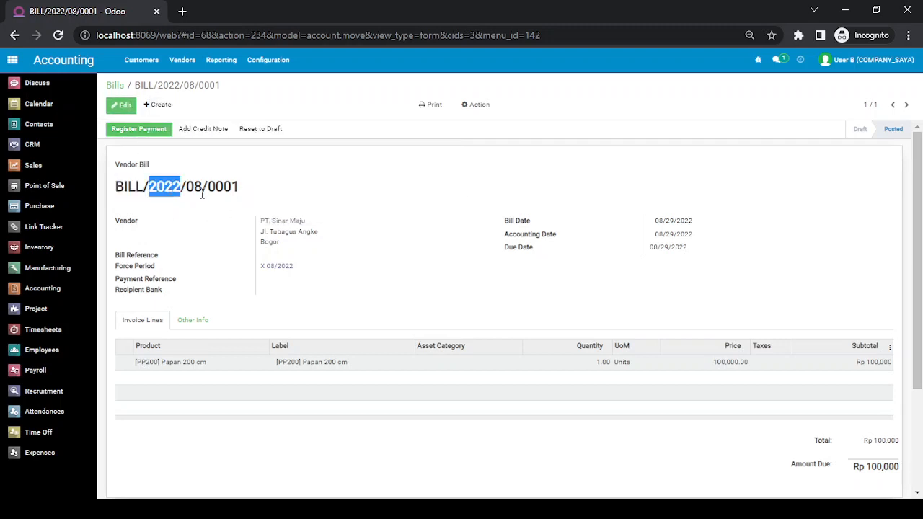
{"action": "double_click", "coordinate": [195, 187]}
{"action": "double_click", "coordinate": [223, 188]}
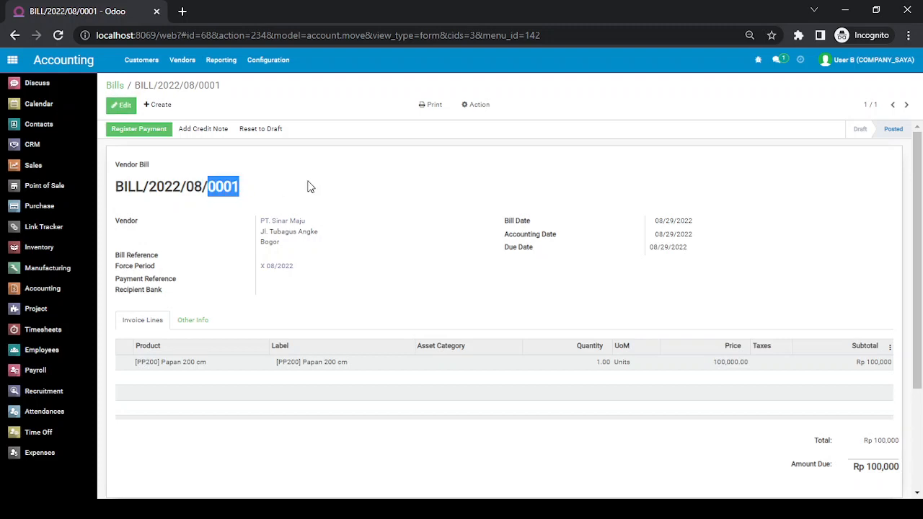
{"action": "left_click", "coordinate": [374, 187]}
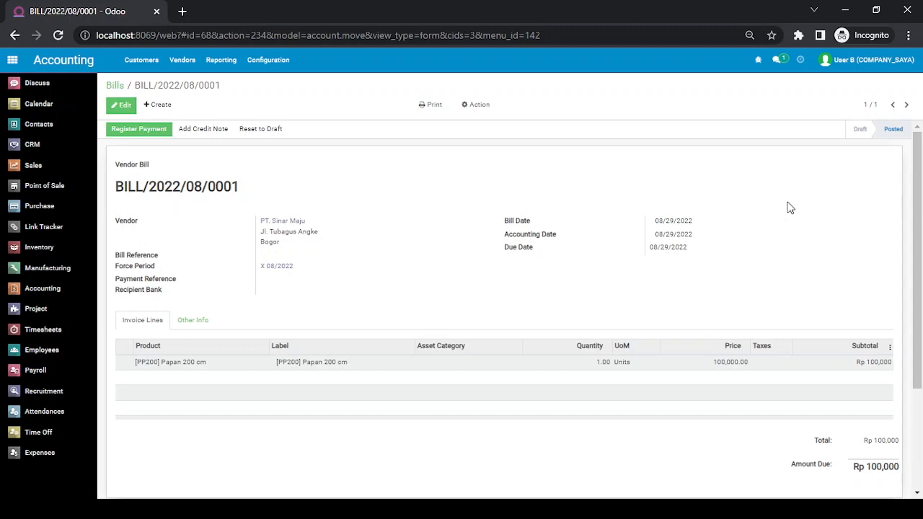
{"action": "left_click", "coordinate": [857, 59]}
{"action": "left_click", "coordinate": [836, 162]}
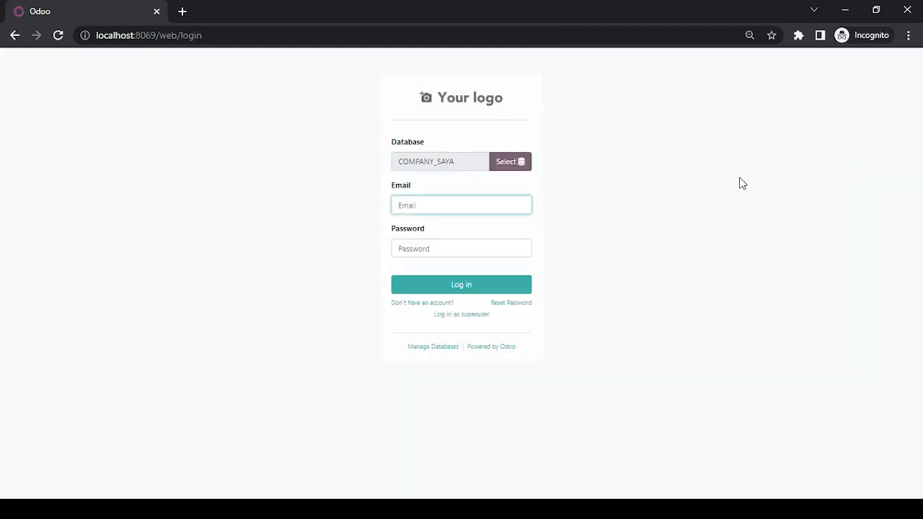
Log in to Odoo as the administrator.
{"action": "type", "text": "admin"}
{"action": "key", "text": "Tab"}
{"action": "type", "text": "a"}
{"action": "key", "text": "Return"}
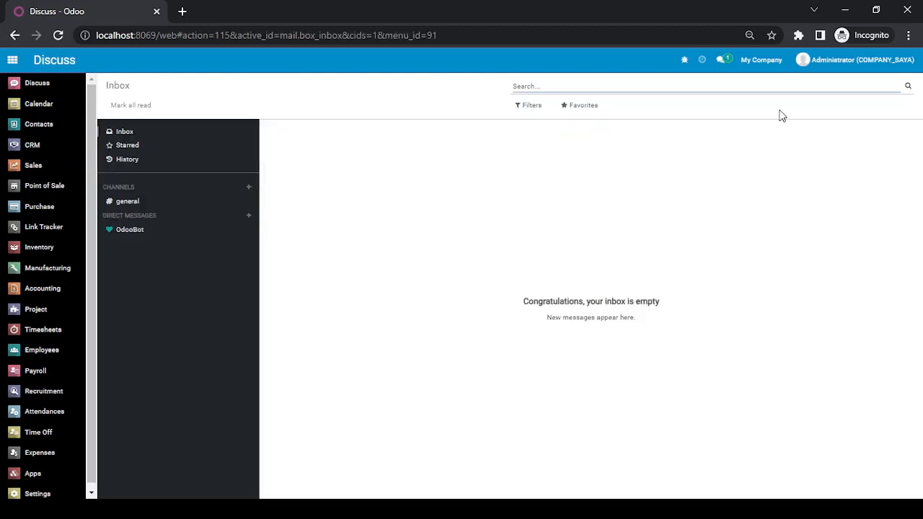
Enable PT. Anak A and PT. Anak B as active companies alongside My Company.
{"action": "left_click", "coordinate": [771, 66]}
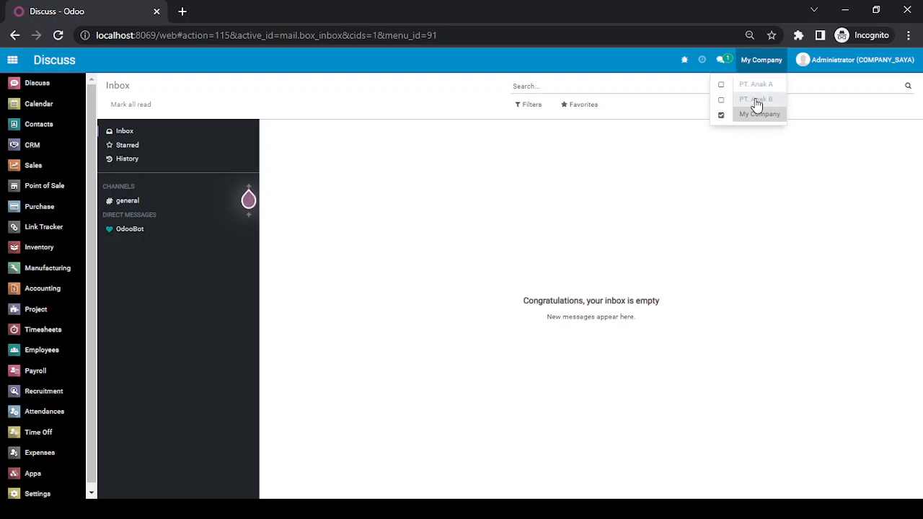
{"action": "left_click", "coordinate": [721, 85]}
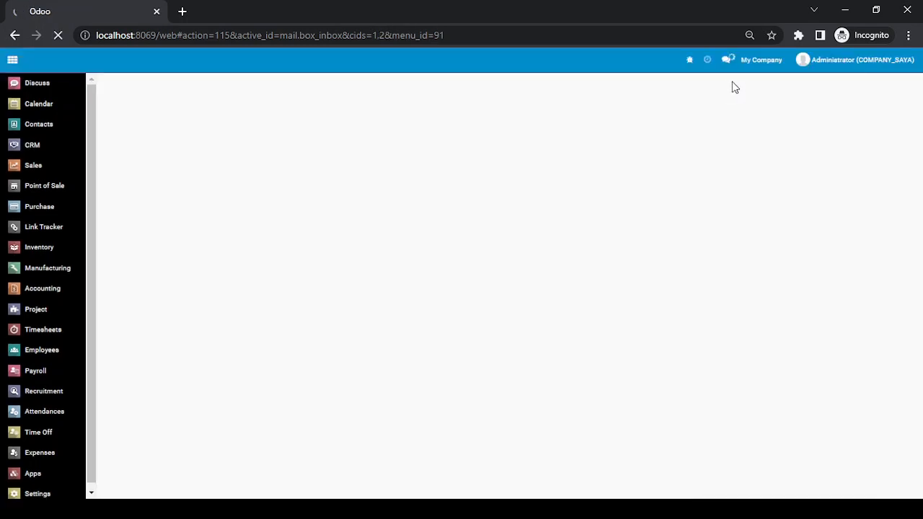
{"action": "left_click", "coordinate": [757, 65]}
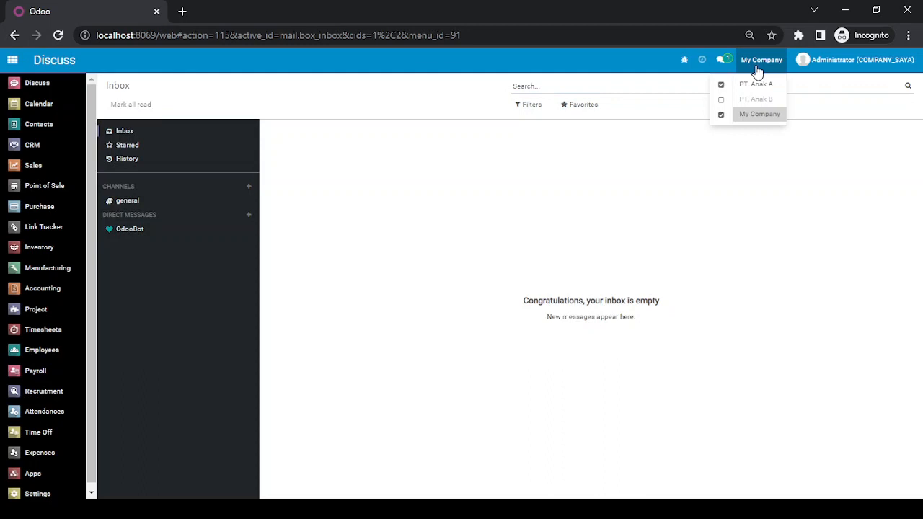
{"action": "left_click", "coordinate": [721, 100]}
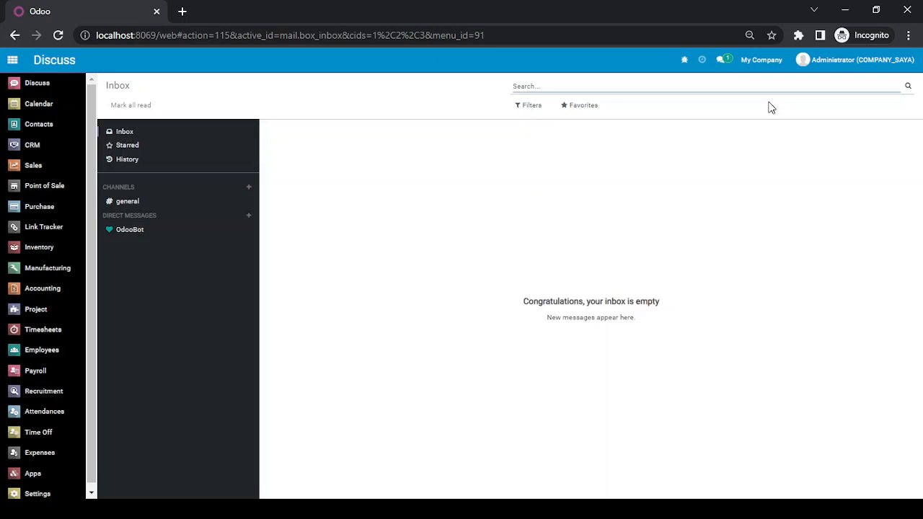
{"action": "left_click", "coordinate": [20, 294]}
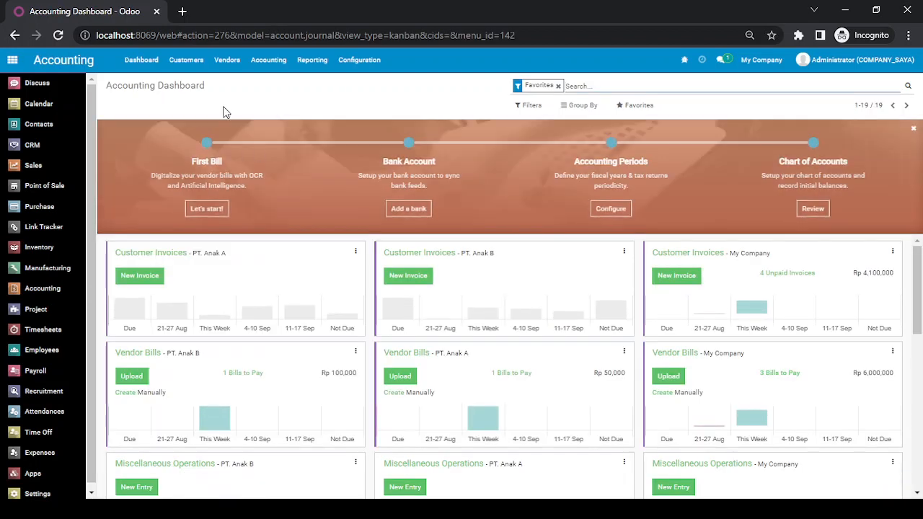
Open the all-company vendor Bills list and view PT. Anak B's BILL/2022/08/0001.
{"action": "left_click", "coordinate": [229, 63]}
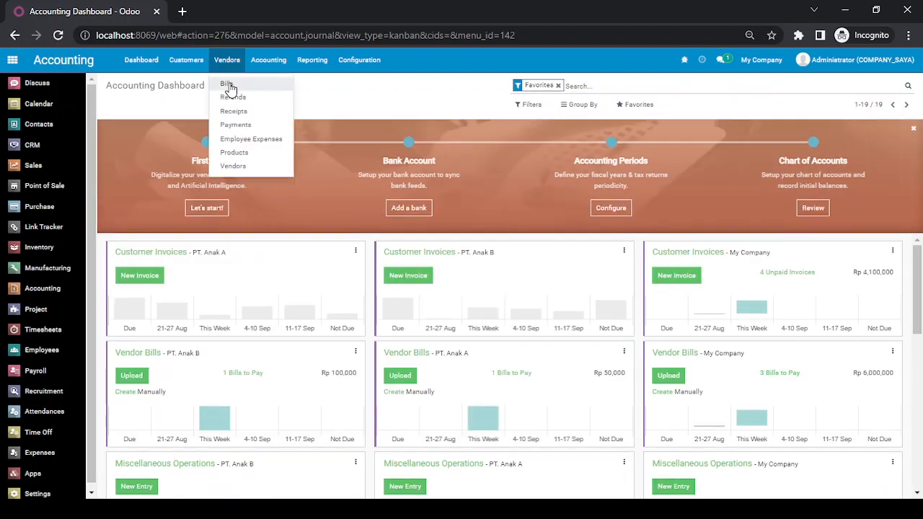
{"action": "left_click", "coordinate": [228, 85]}
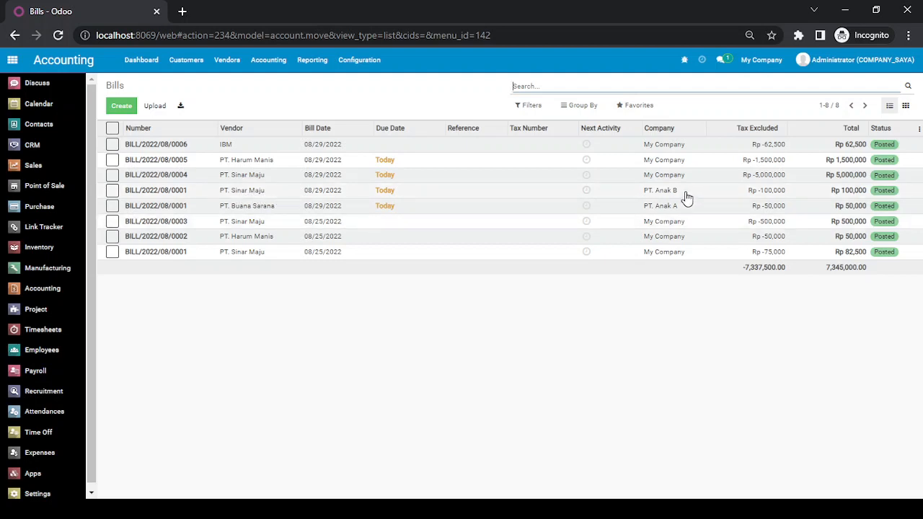
{"action": "left_click", "coordinate": [246, 196]}
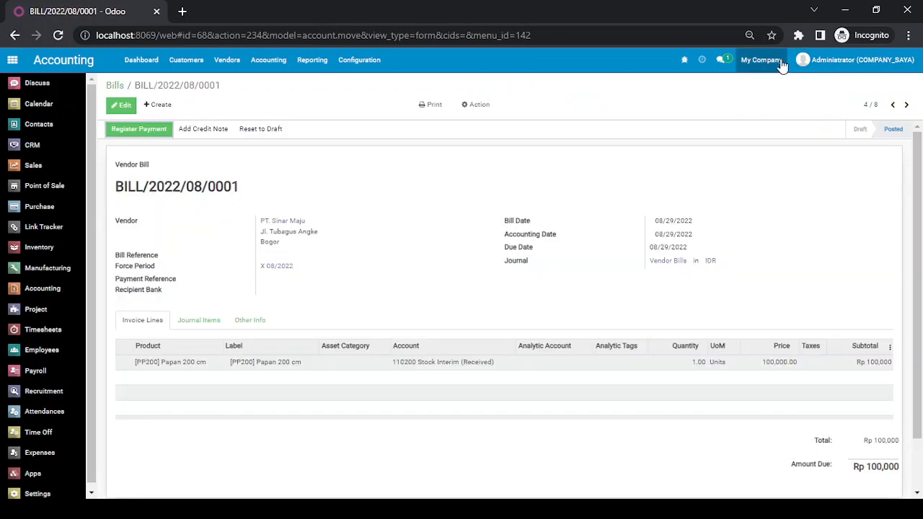
{"action": "left_click", "coordinate": [776, 63]}
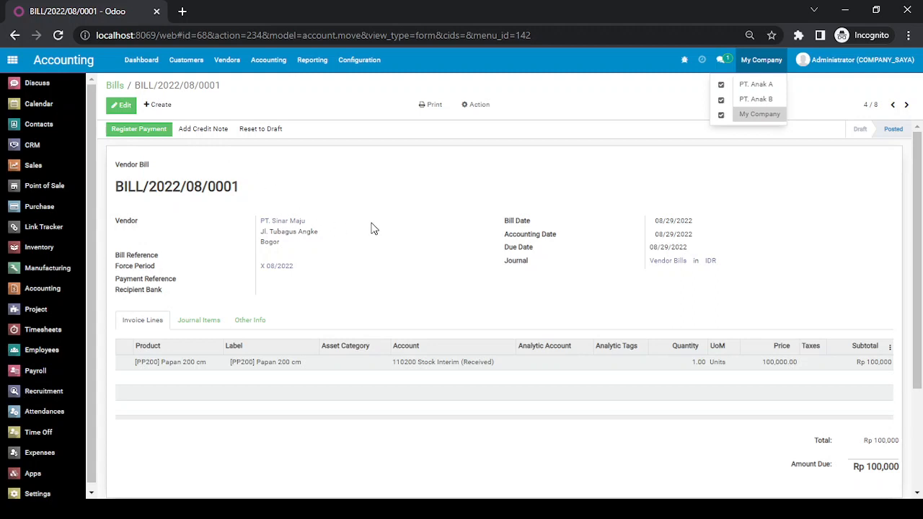
{"action": "left_click", "coordinate": [119, 86]}
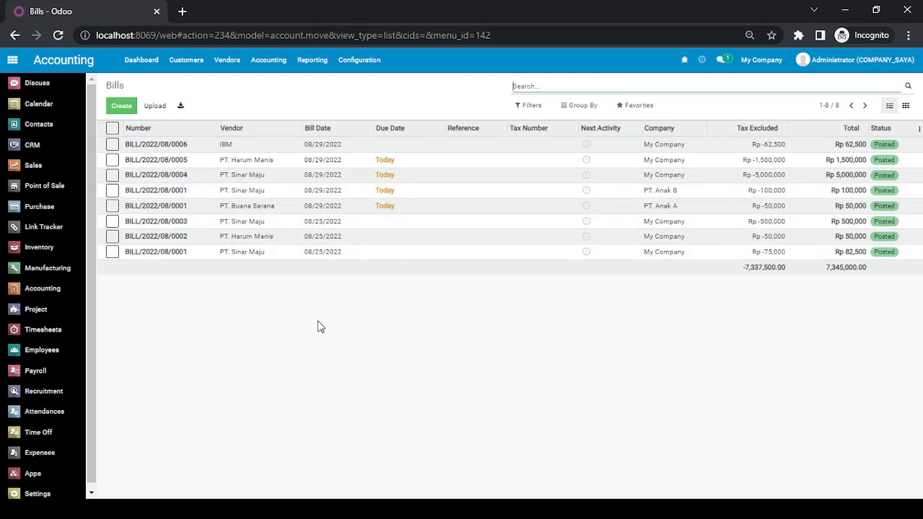
Return from the Bills list to Odoo's home apps menu.
{"action": "left_click", "coordinate": [12, 59]}
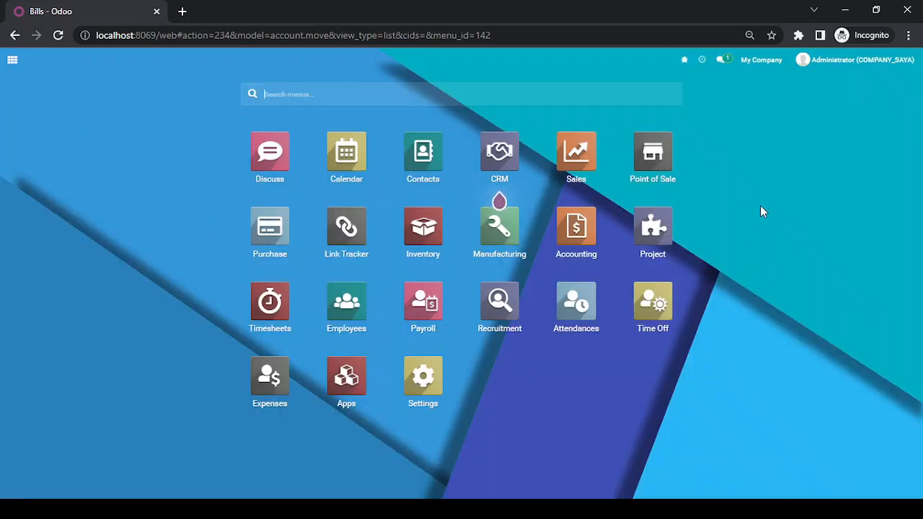
{"action": "key", "text": "alt+Tab"}
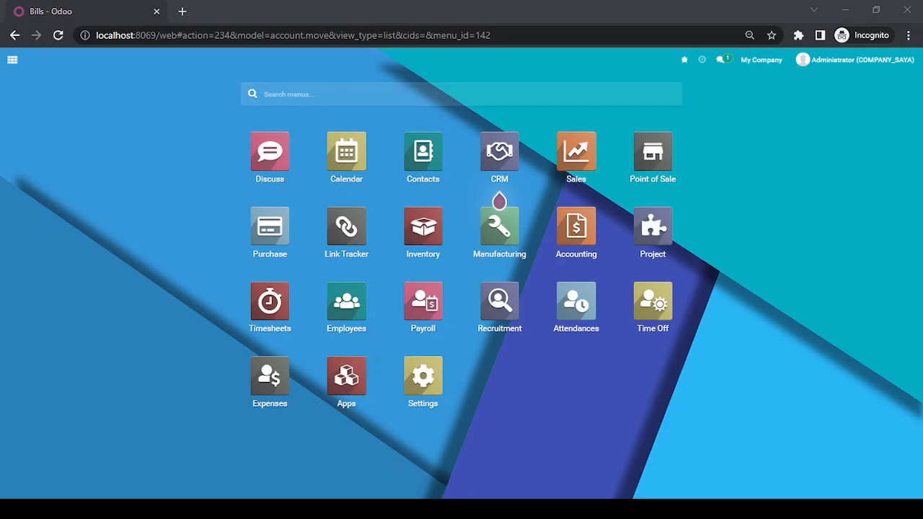